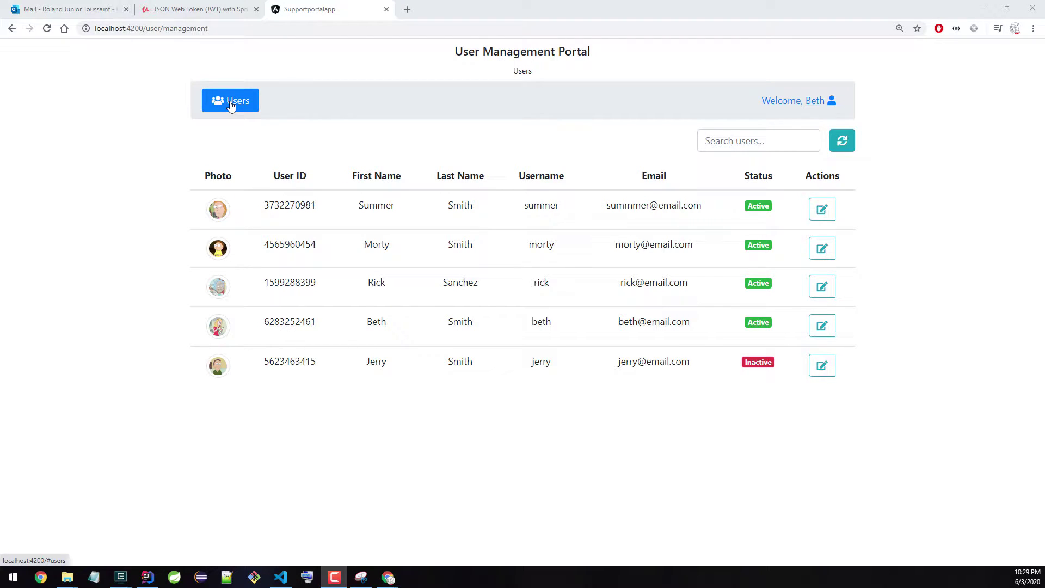
Step: View the signed-in profile, then open the first user's details: ADMIN role, Active, Account Unlocked
left_click(793, 104)
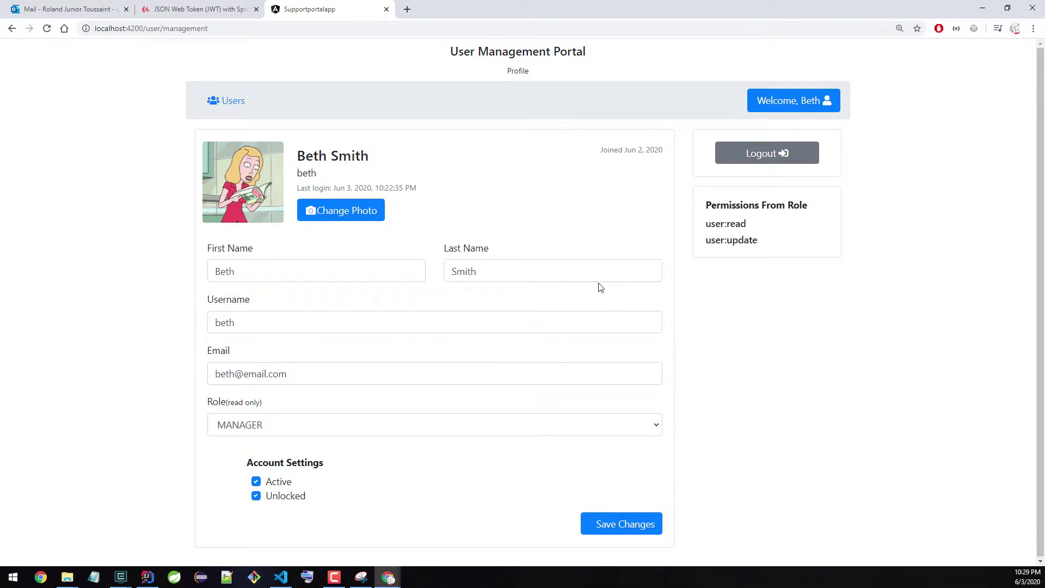
left_click(242, 105)
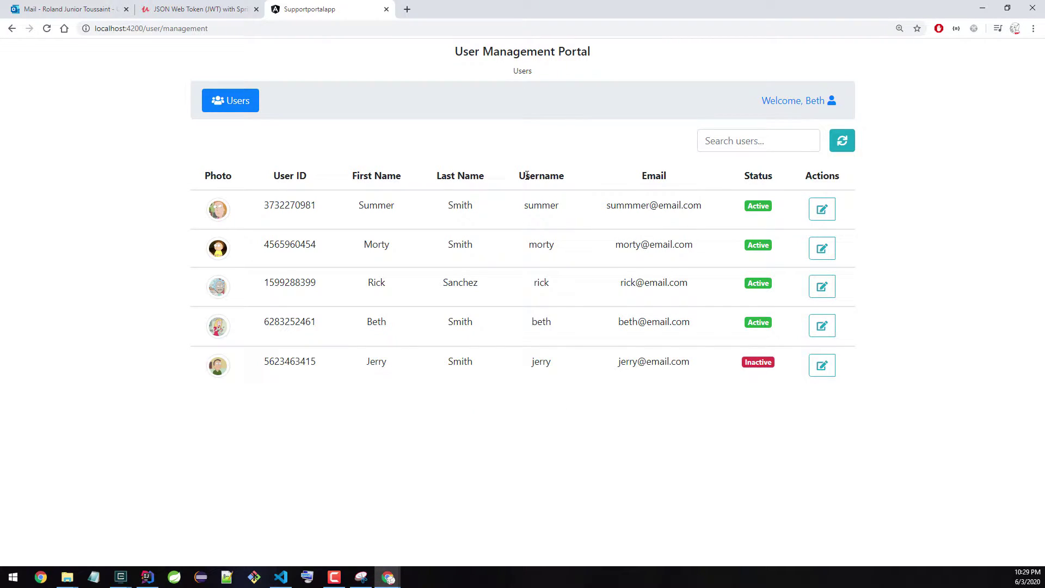
left_click(437, 211)
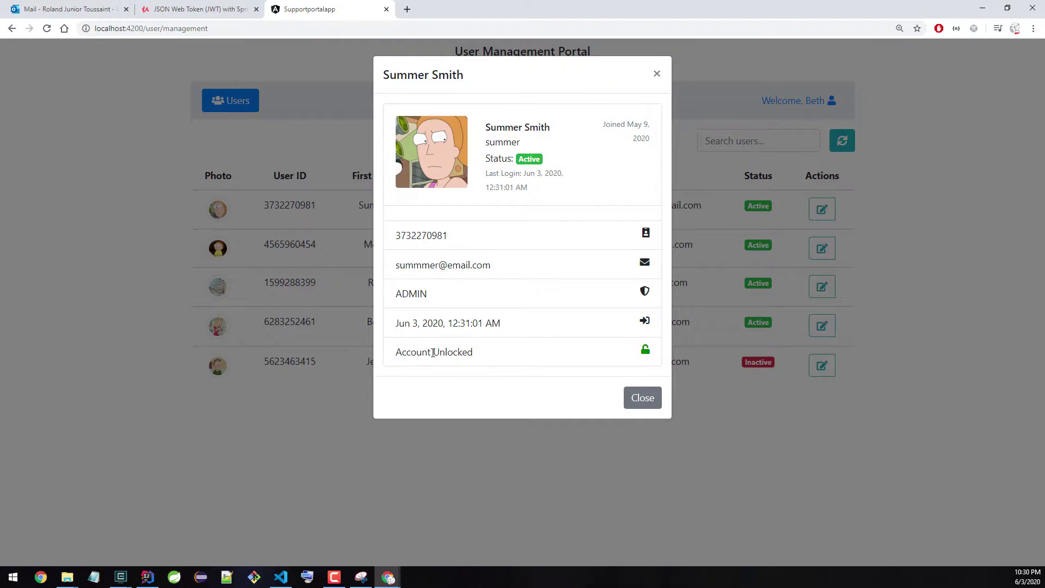
Step: Close the first user's details and dismiss its edit form without saving any changes
left_click(645, 401)
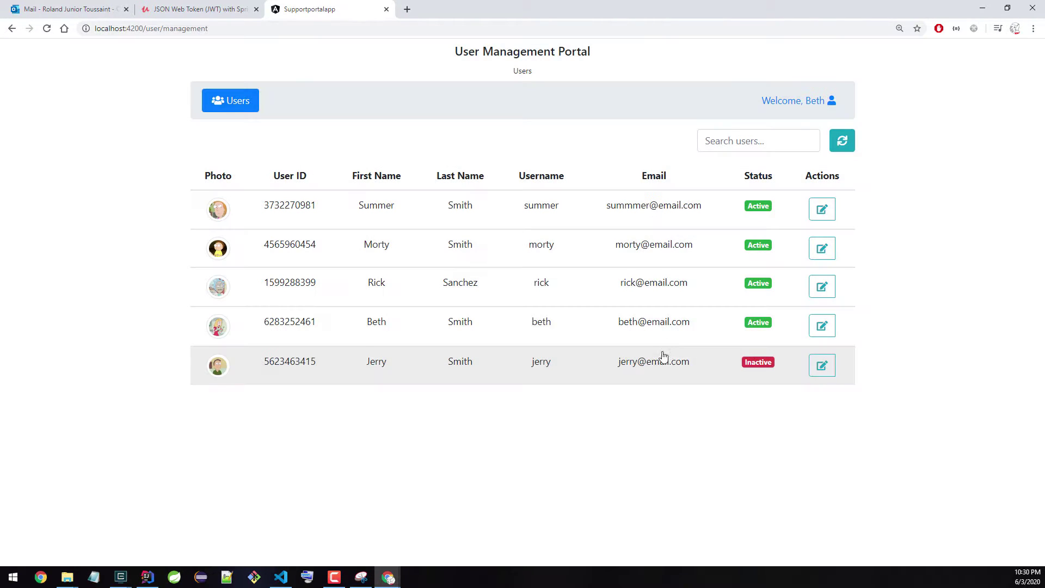
left_click(826, 213)
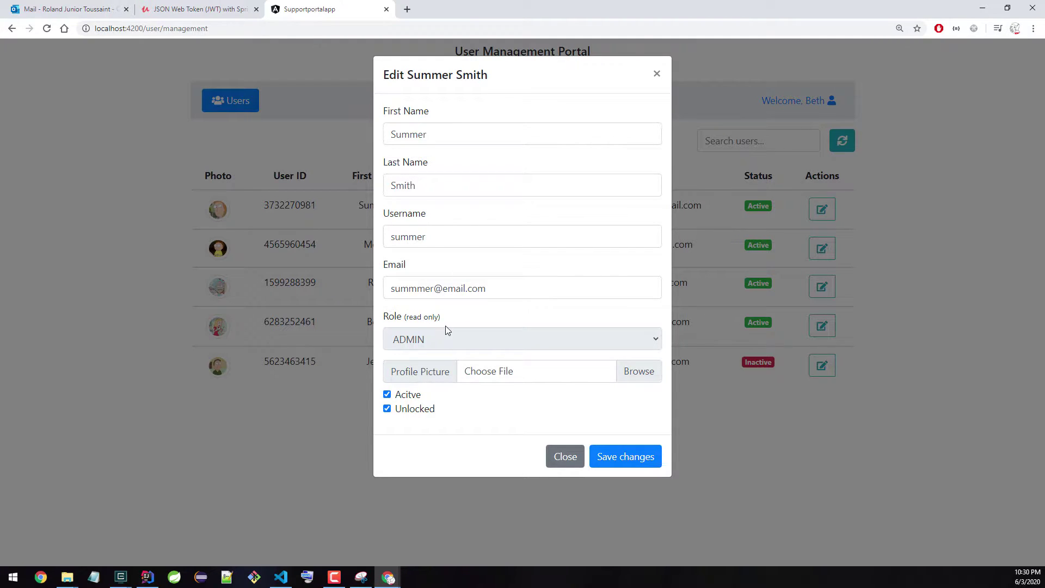
left_click(657, 74)
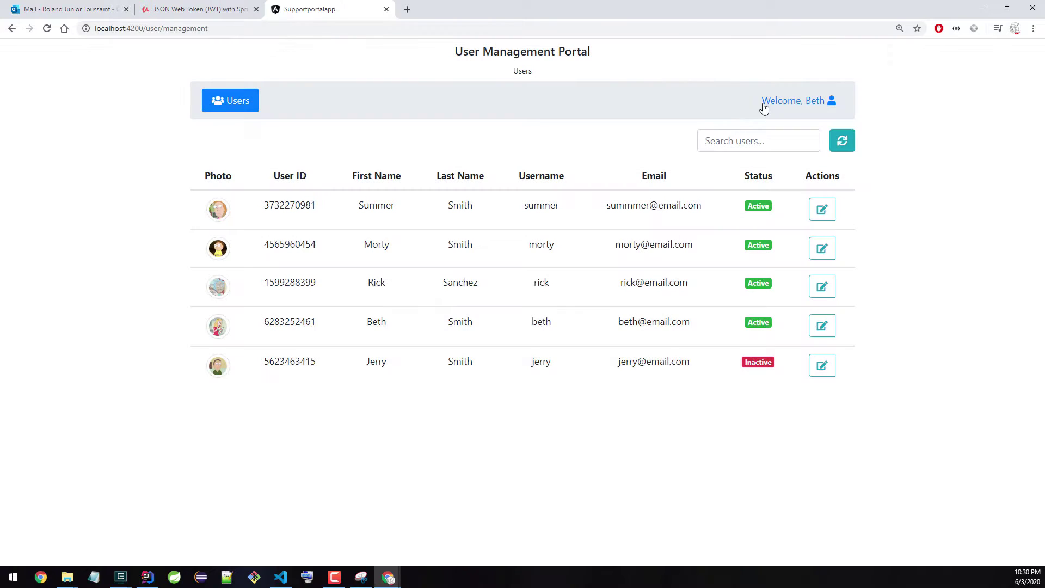
Step: Check the manager's profile permissions user:read and user:update, then go back to the Users list
left_click(775, 103)
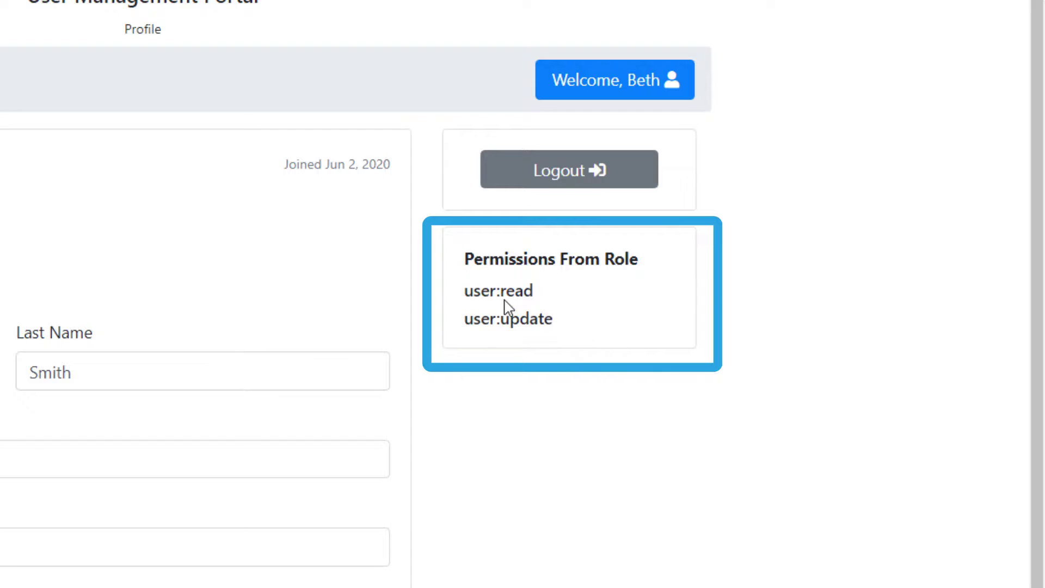
double_click(505, 295)
double_click(566, 325)
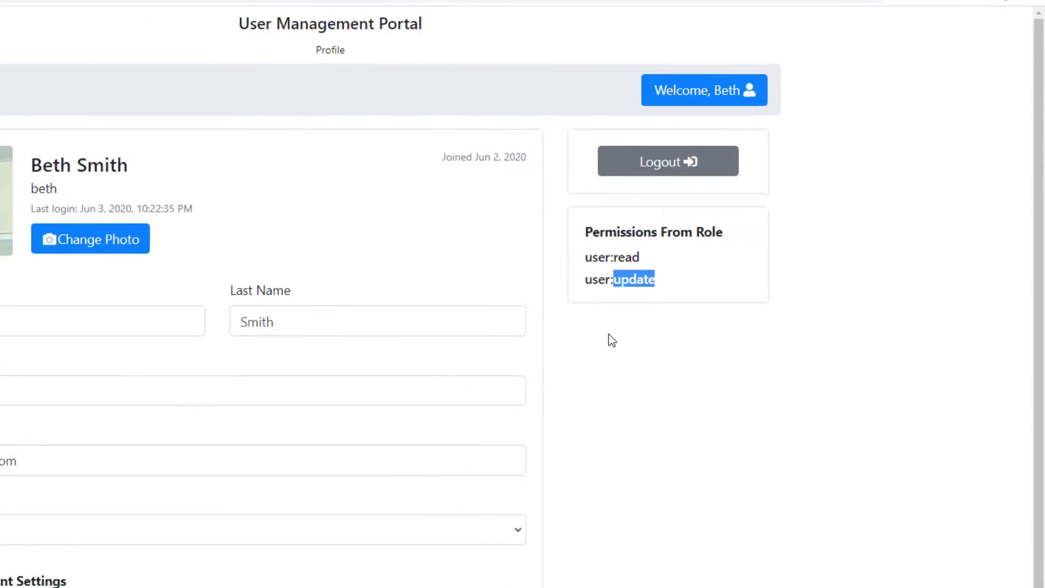
left_click(229, 103)
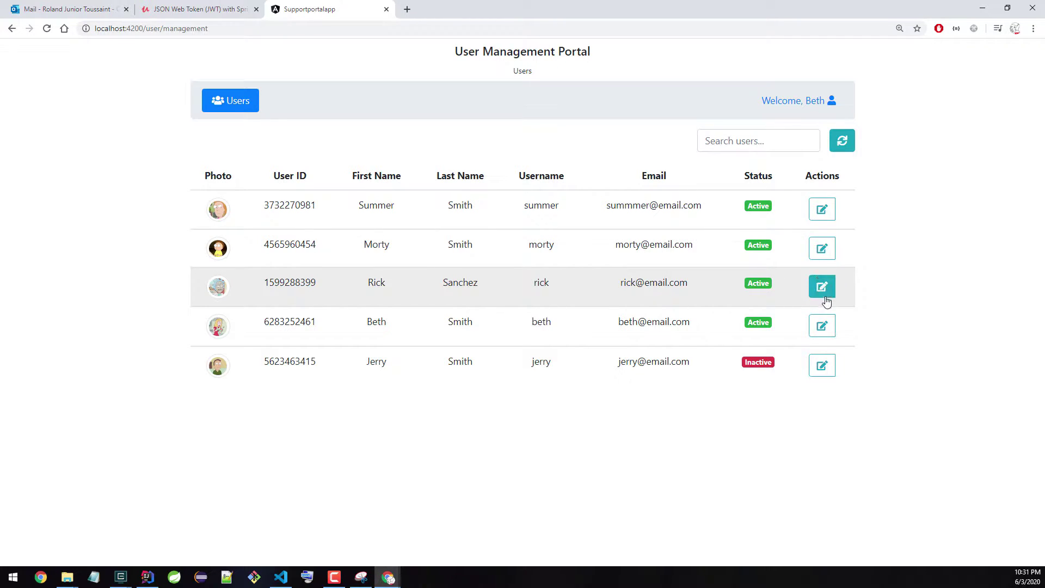
Step: Mark the last user Active with a new first name, save, then open the second user's details
left_click(821, 368)
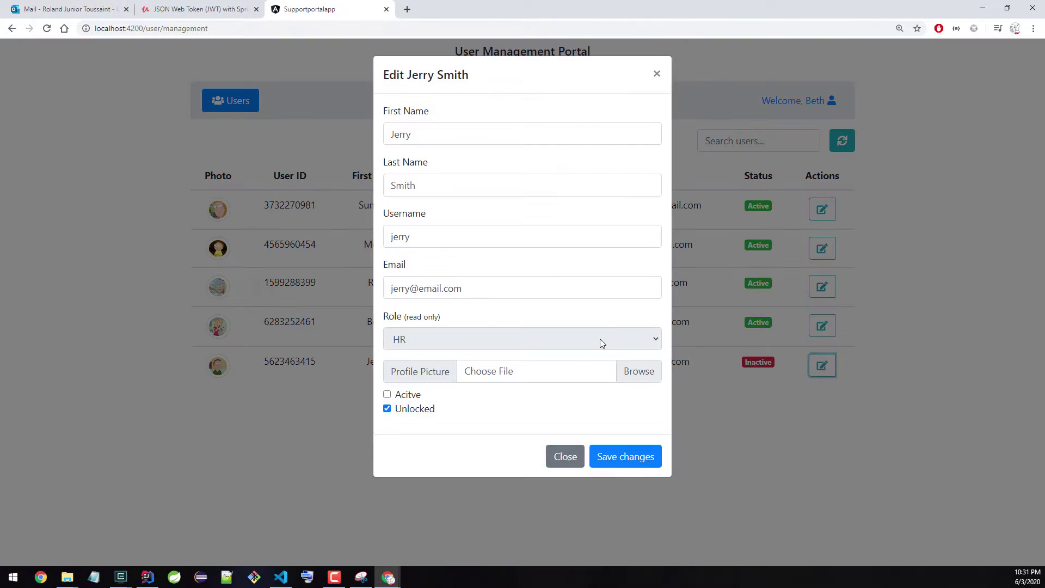
left_click(387, 395)
key("shift+Tab")
key("shift+Tab")
key("shift+Tab")
key("shift+Tab")
key("shift+Tab")
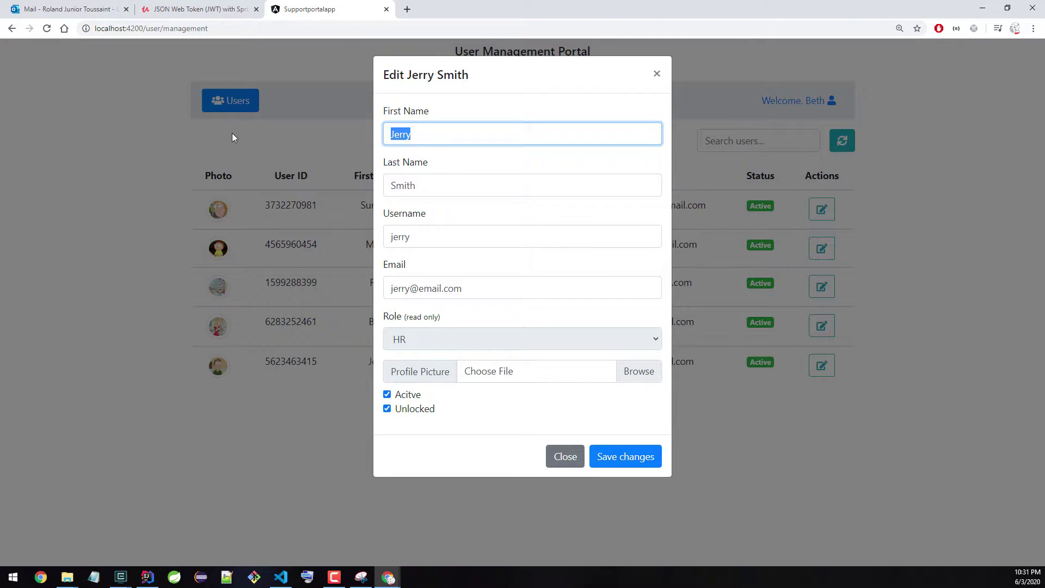
type("John")
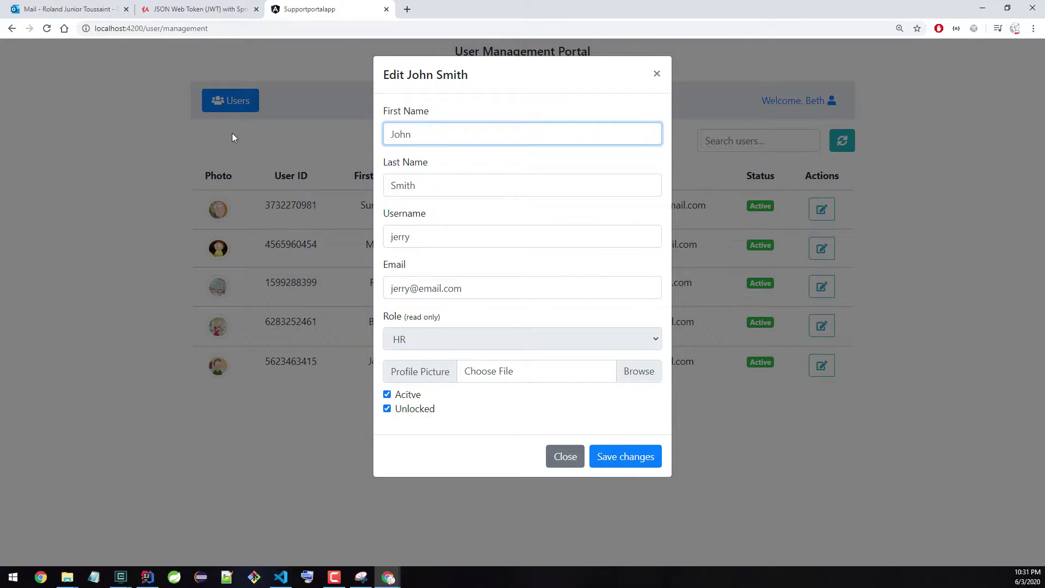
left_click(635, 461)
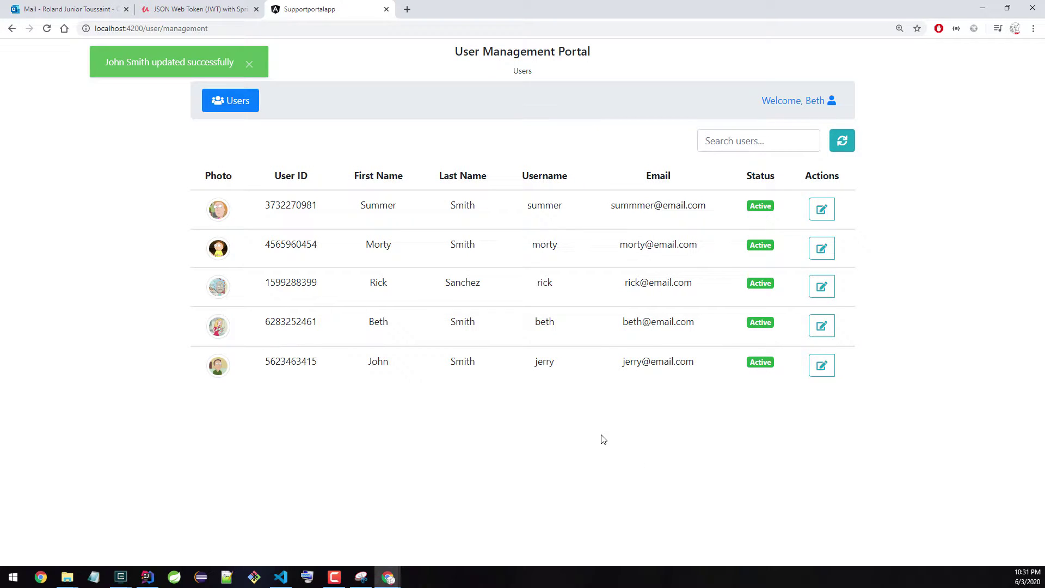
left_click(408, 259)
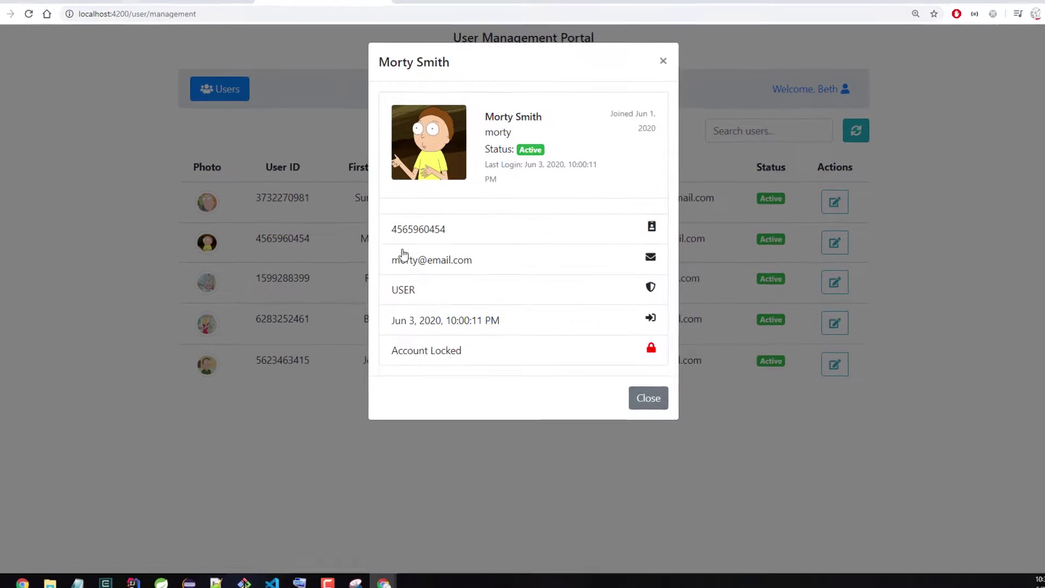
Step: Note the second user's USER role, log out, and attempt login as that locked user
left_click_drag(417, 291, 391, 291)
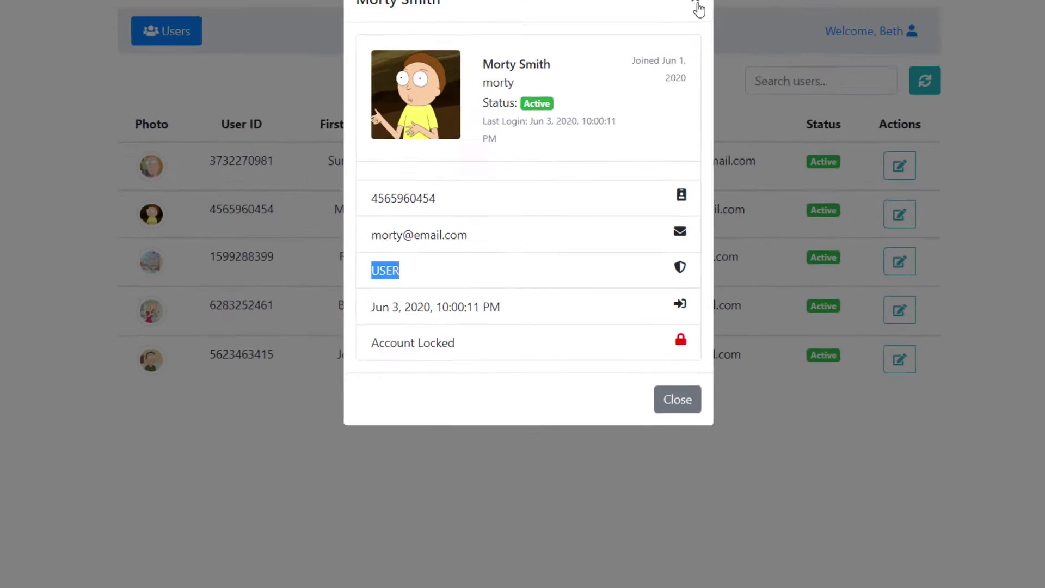
left_click(699, 8)
left_click(848, 28)
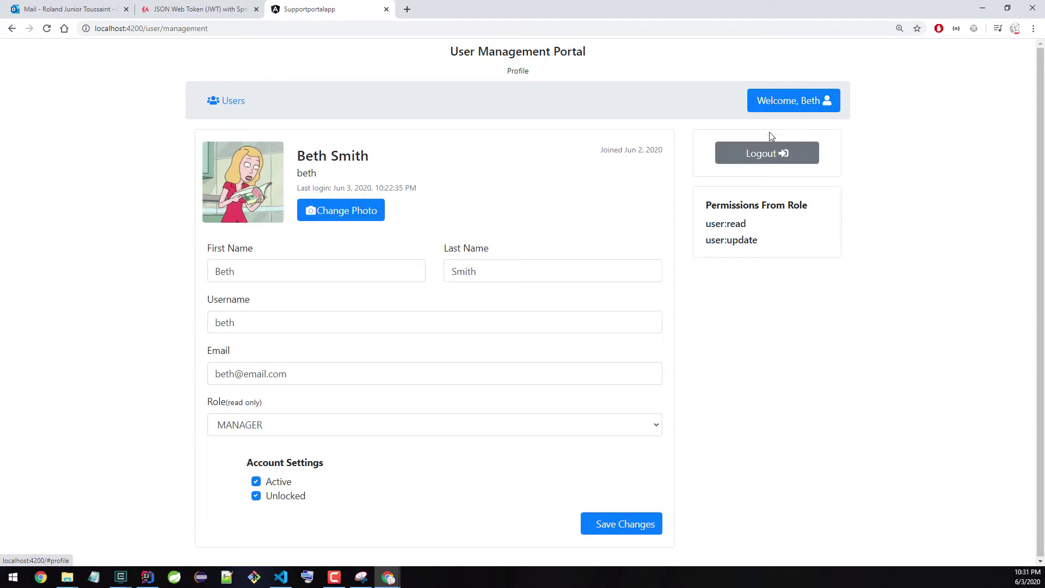
left_click(768, 154)
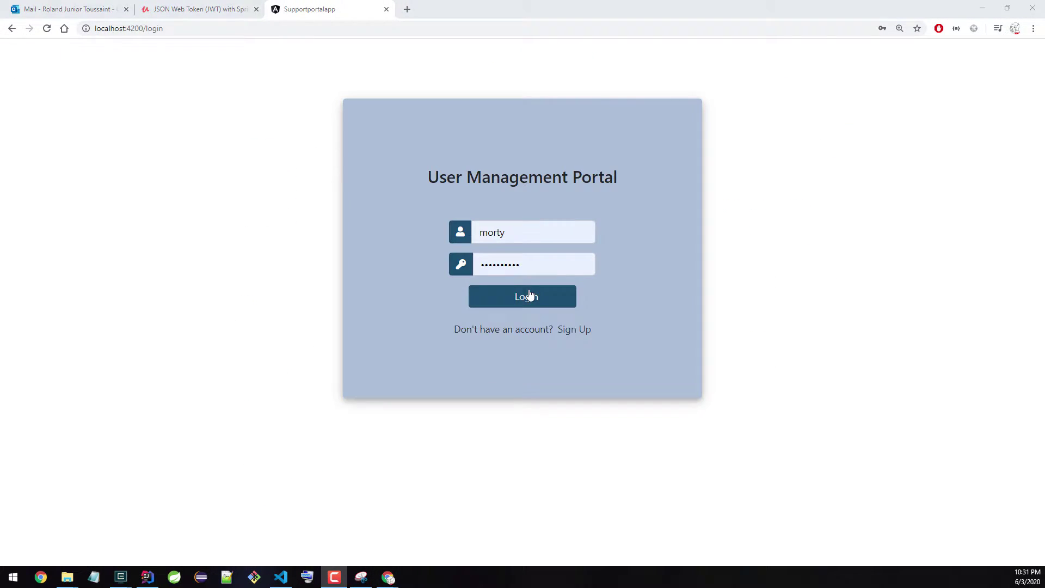
left_click(525, 297)
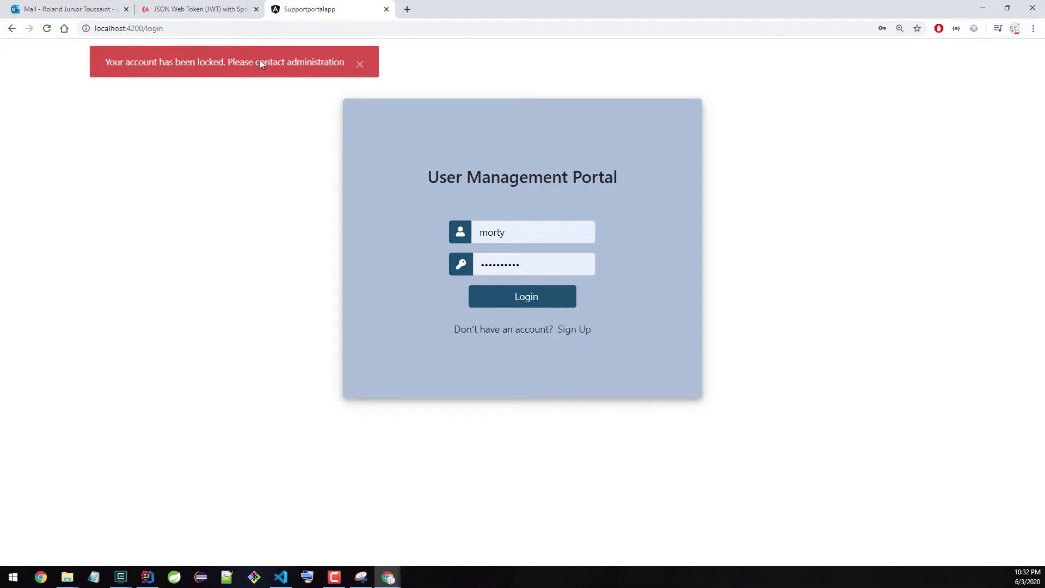
Step: Log back in as the manager using the saved login credentials
double_click(516, 229)
type("beth")
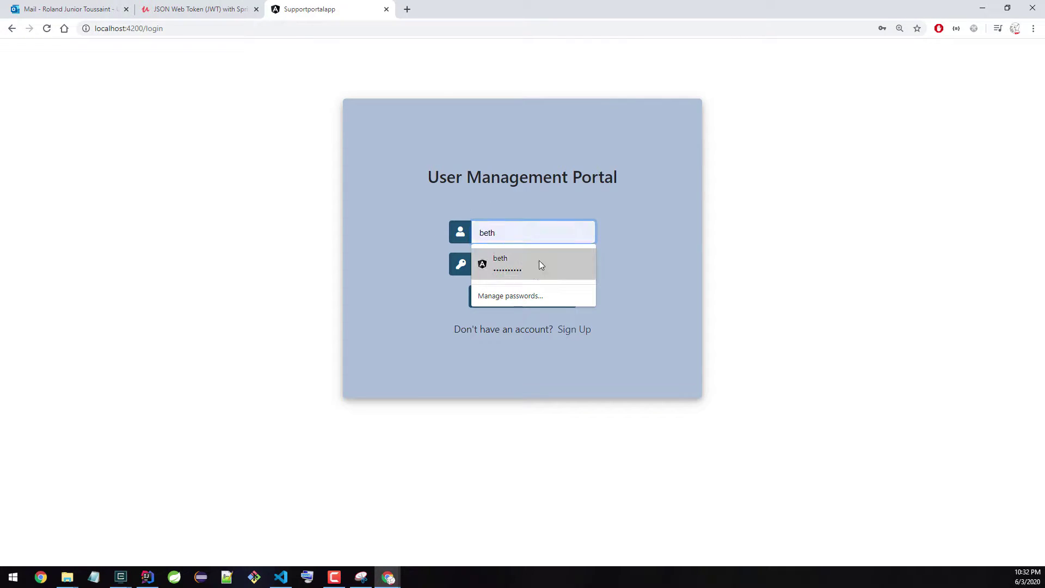
left_click(539, 261)
left_click(565, 296)
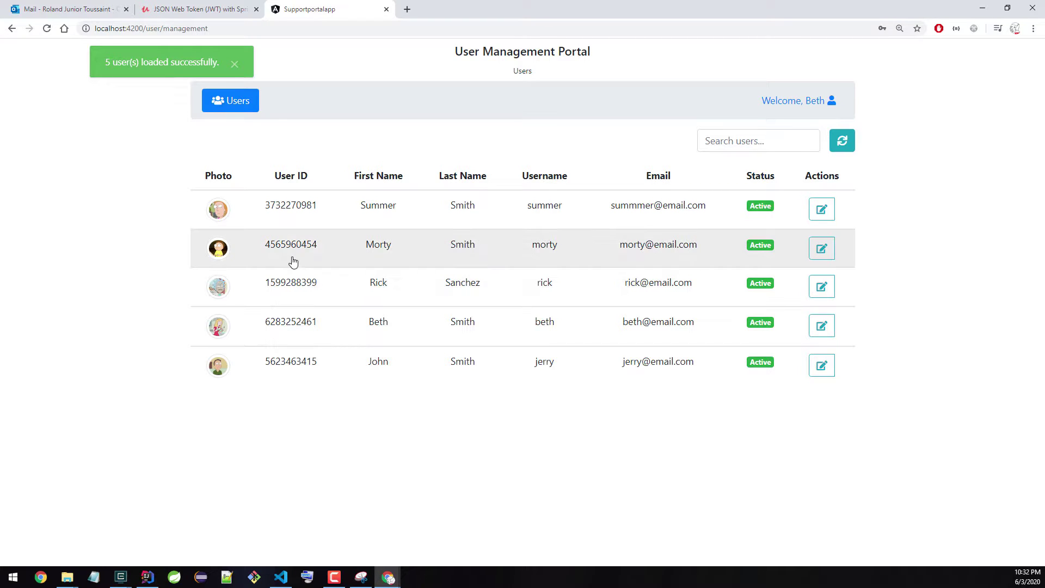
Step: Confirm the second user's details show Account Locked, then close the details
left_click(292, 261)
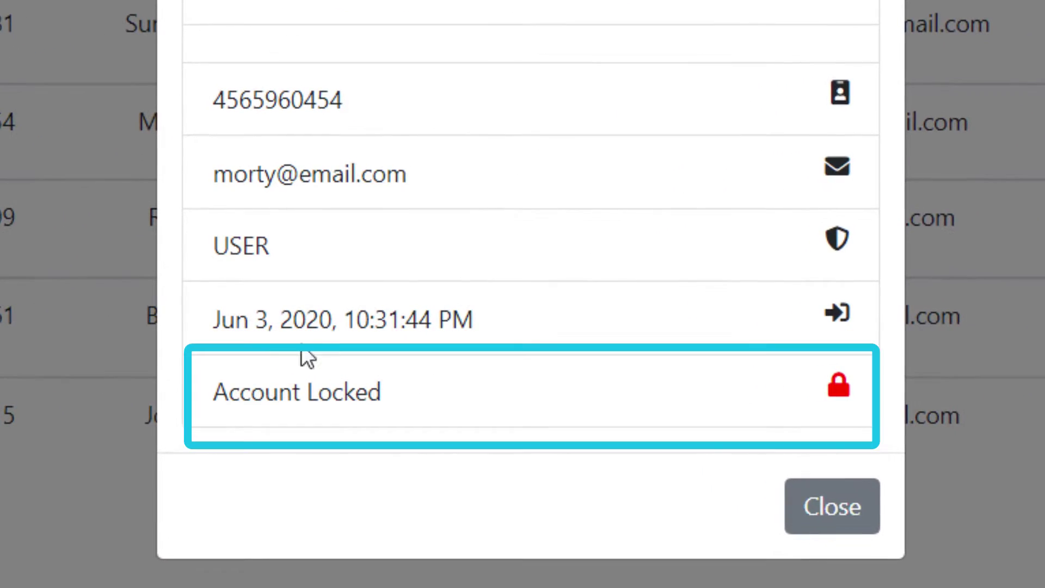
left_click_drag(293, 375, 452, 383)
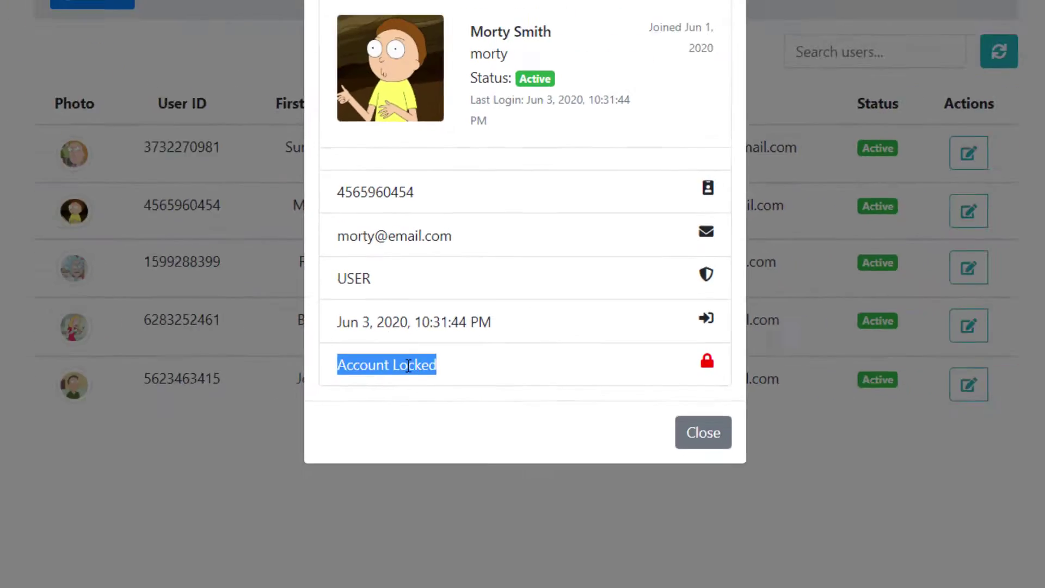
left_click(644, 399)
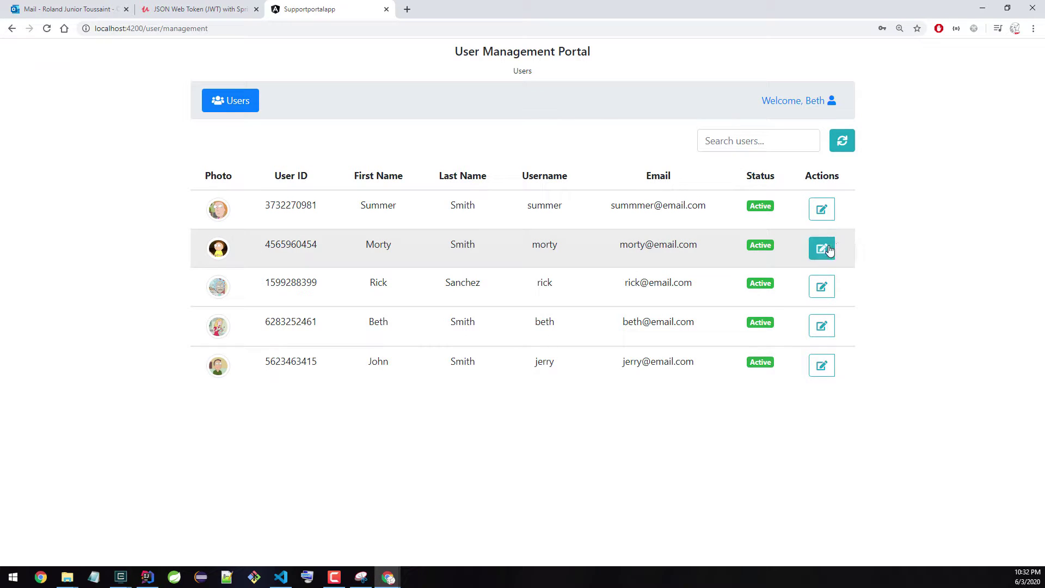
Step: Save the second user as Unlocked, verify its details read Account Unlocked, then view the manager's profile
left_click(821, 249)
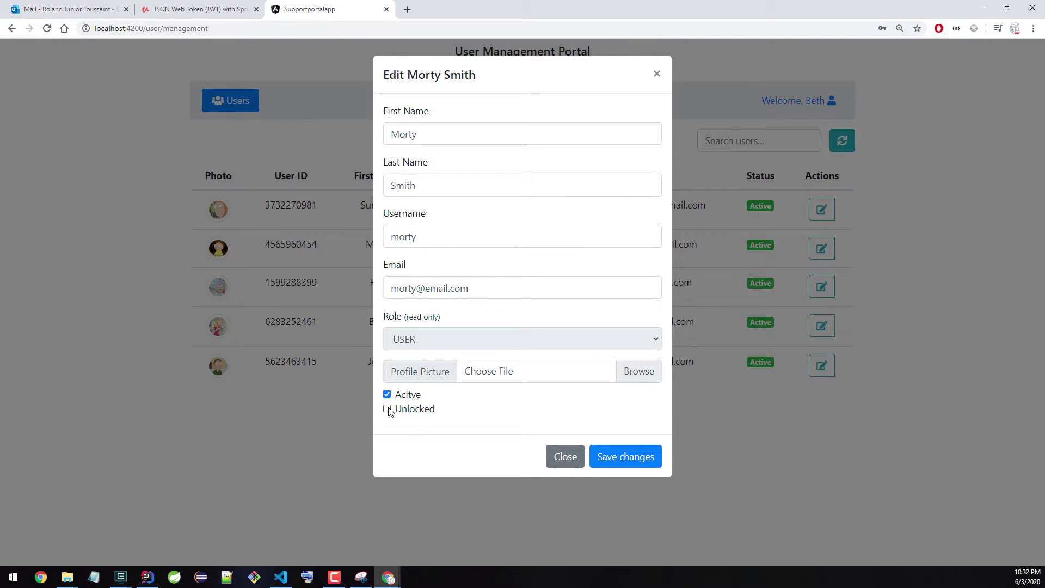
left_click(625, 457)
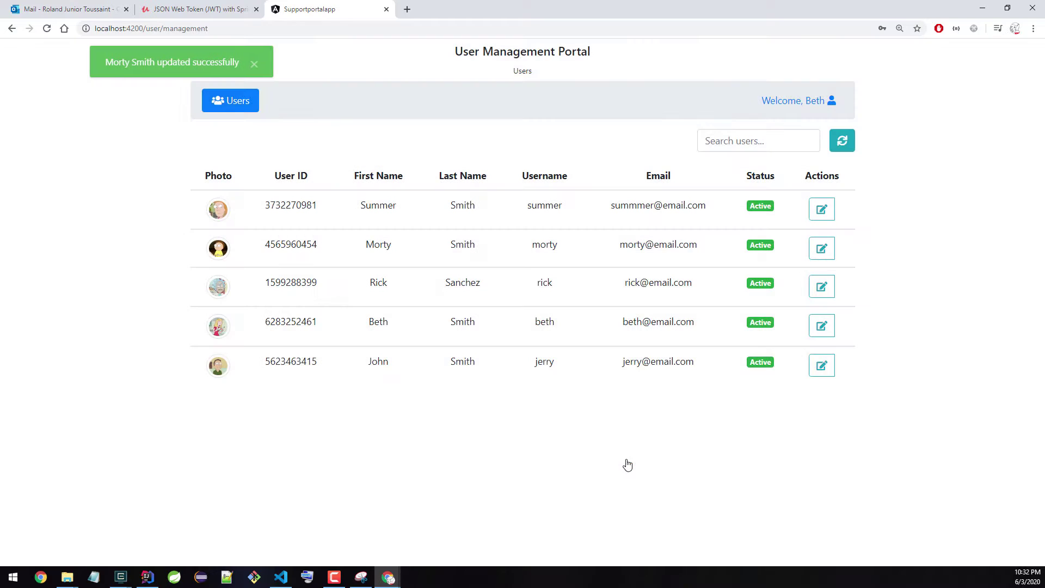
left_click(474, 243)
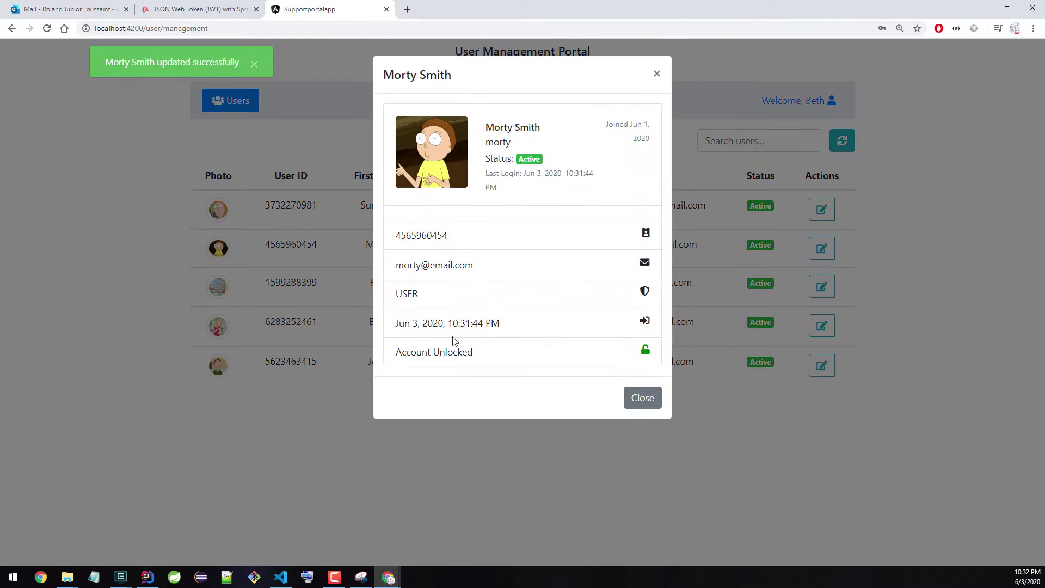
left_click_drag(488, 356, 458, 354)
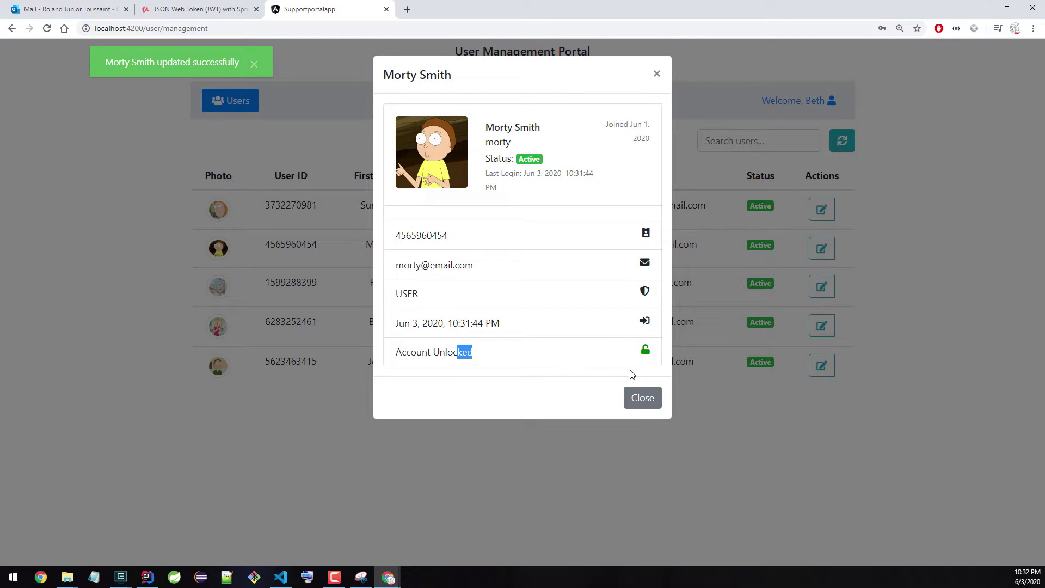
left_click(641, 410)
left_click(780, 102)
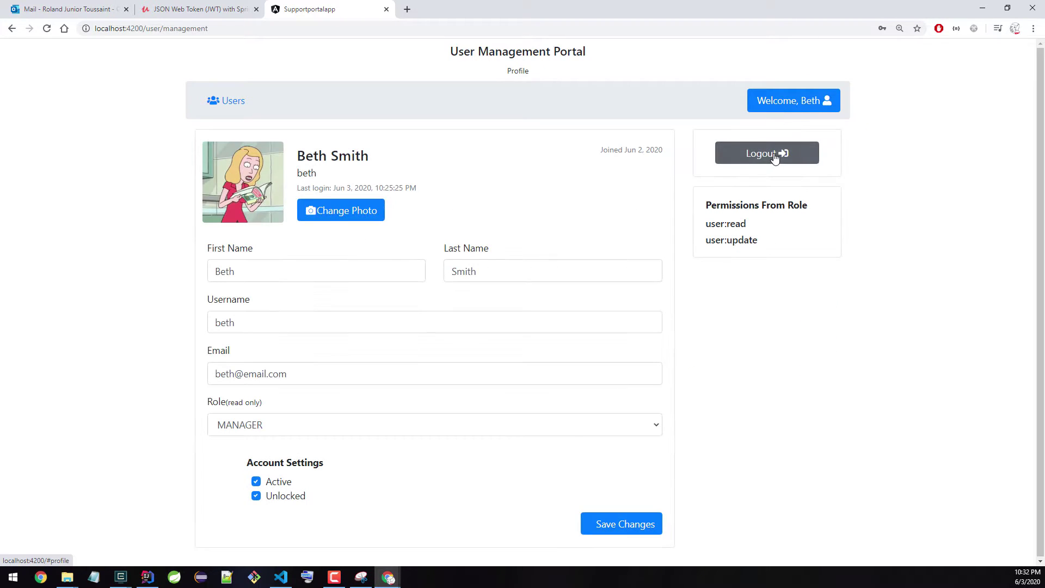
Step: Log out and sign in as the second user with its saved login
left_click(768, 153)
left_click(522, 232)
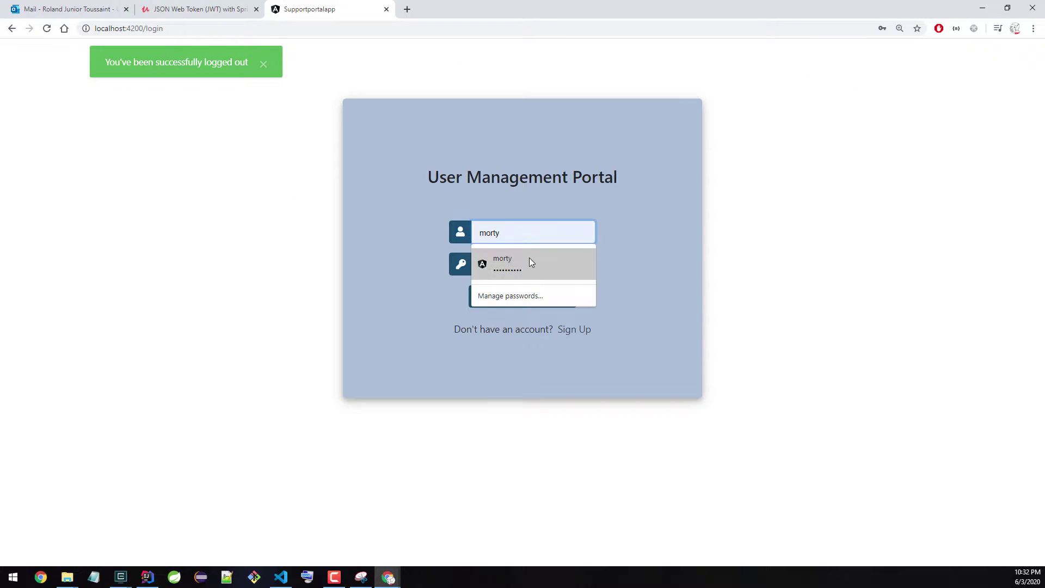
left_click(529, 259)
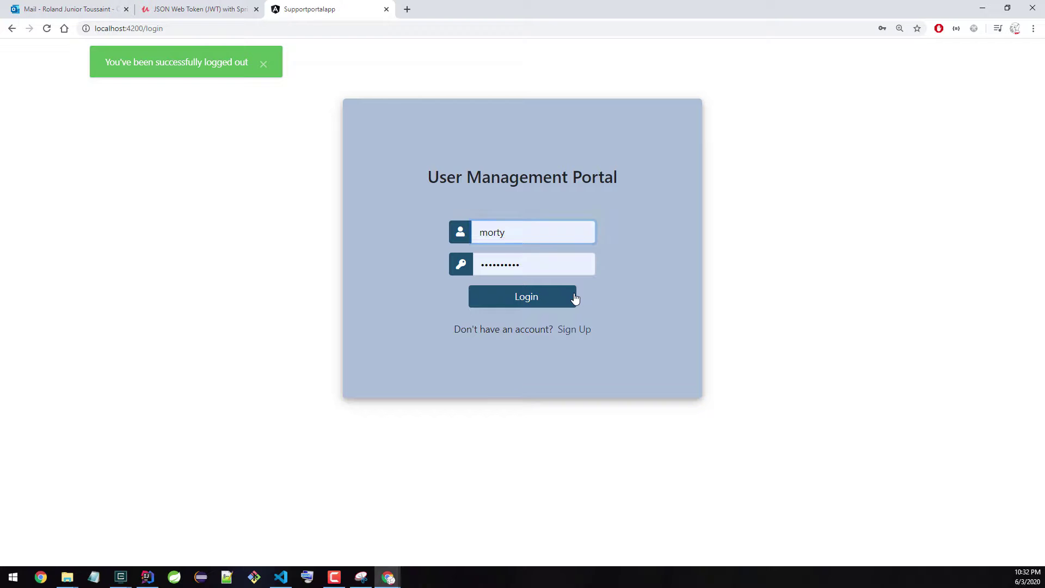
left_click(576, 298)
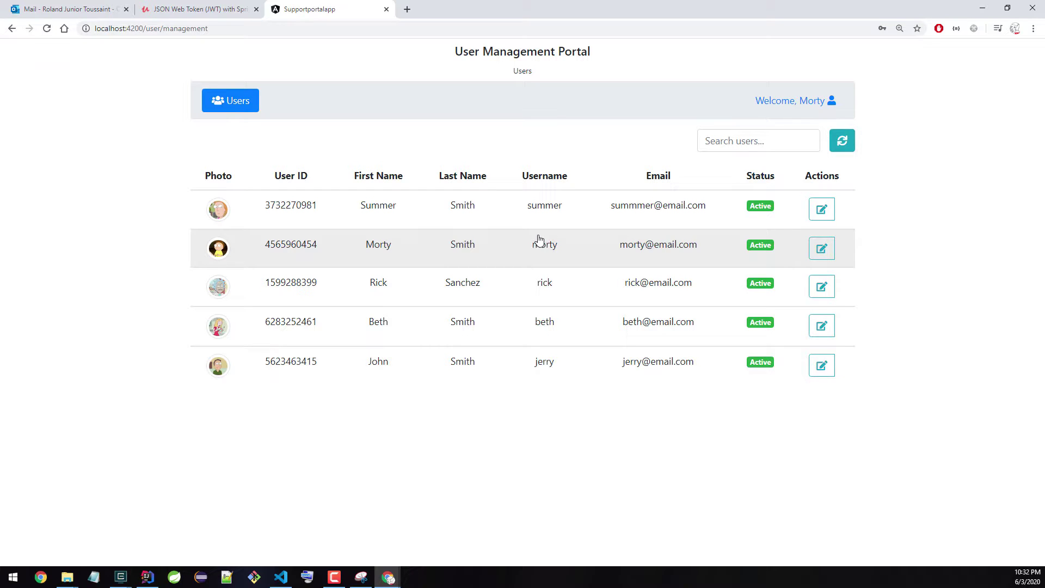
Step: Confirm the first user's edit form is read-only and the profile grants only user:read
left_click(821, 210)
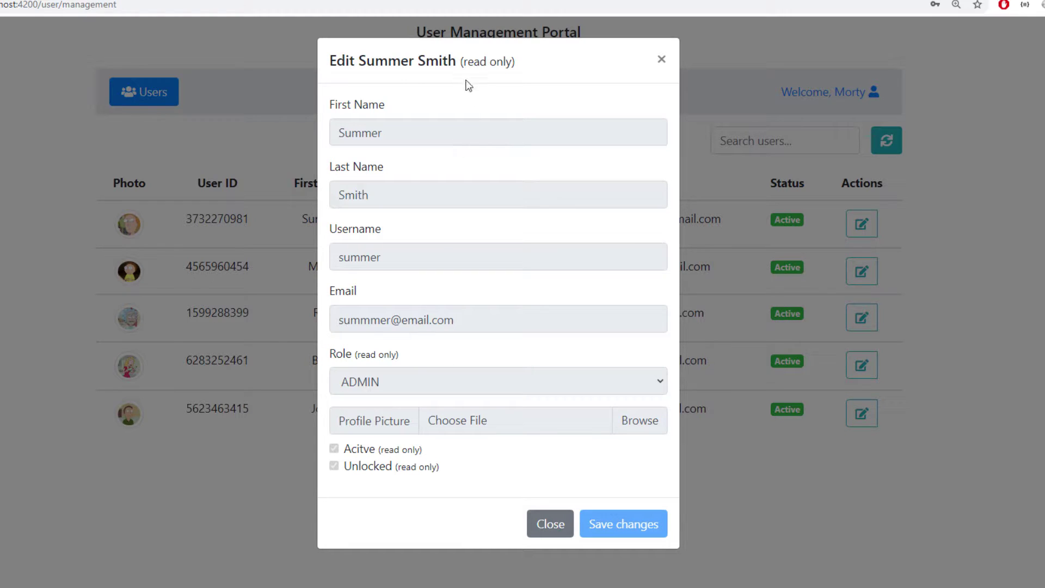
left_click_drag(457, 61, 548, 61)
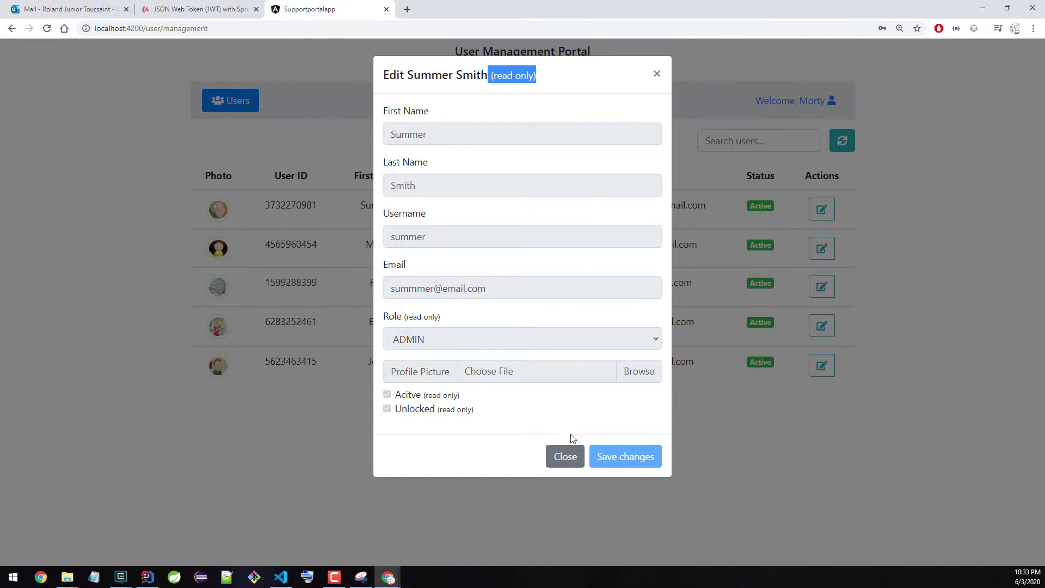
left_click(566, 457)
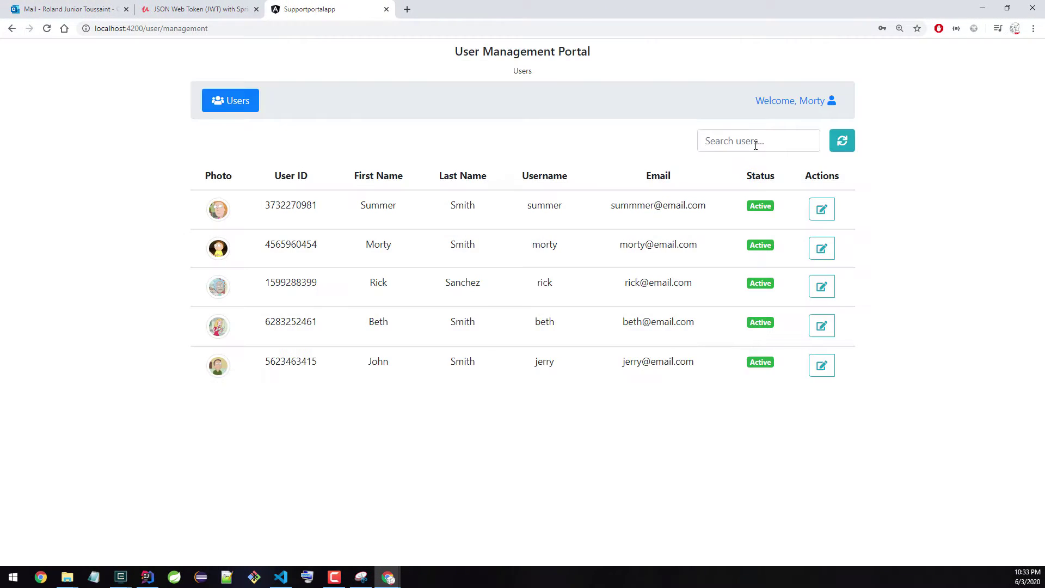
left_click(789, 103)
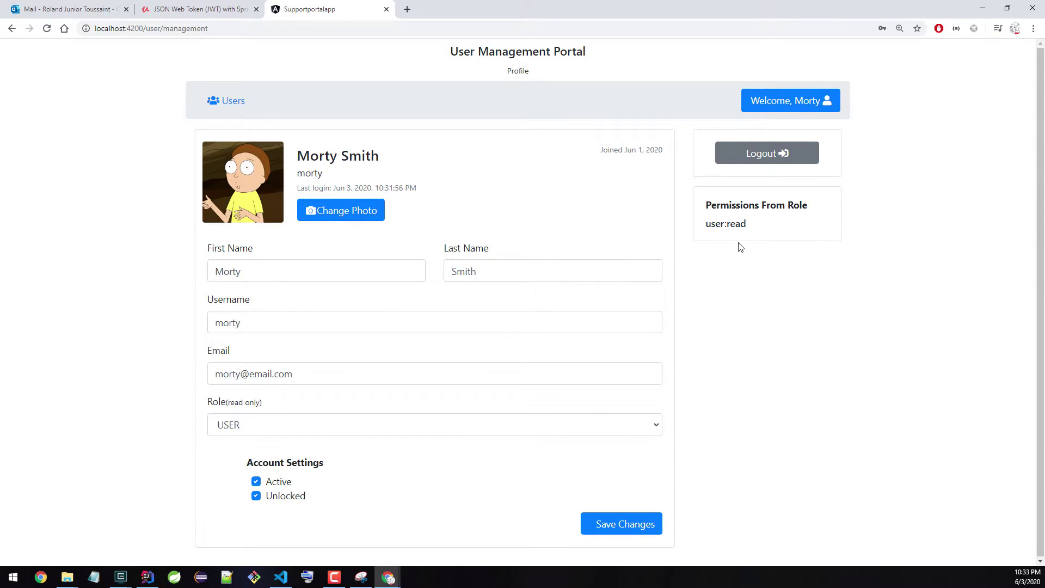
left_click_drag(708, 224, 750, 226)
left_click(235, 102)
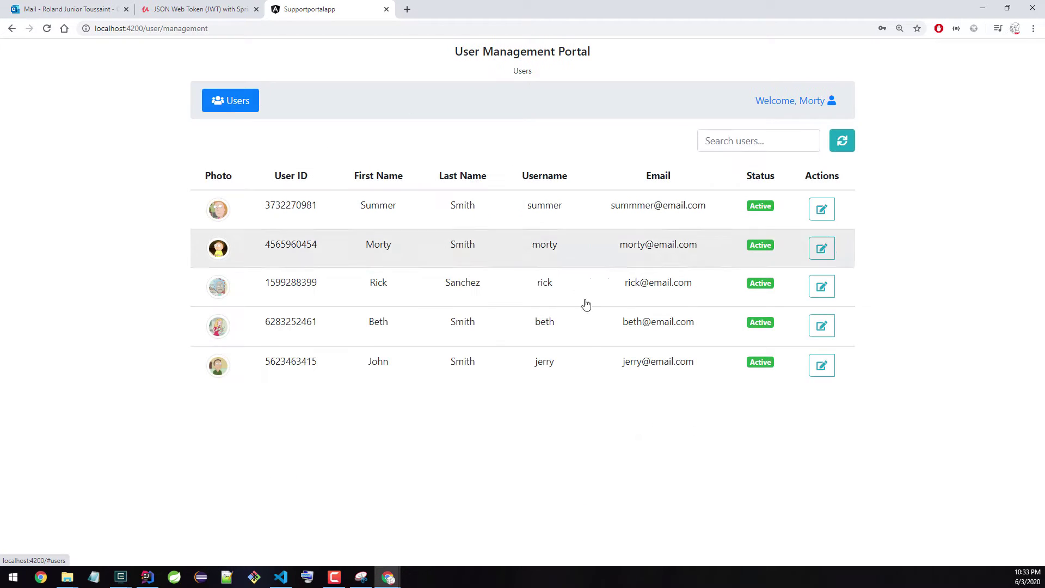
Step: Check the second user's read-only edit form and the first user's ADMIN role, then open the profile
left_click(822, 249)
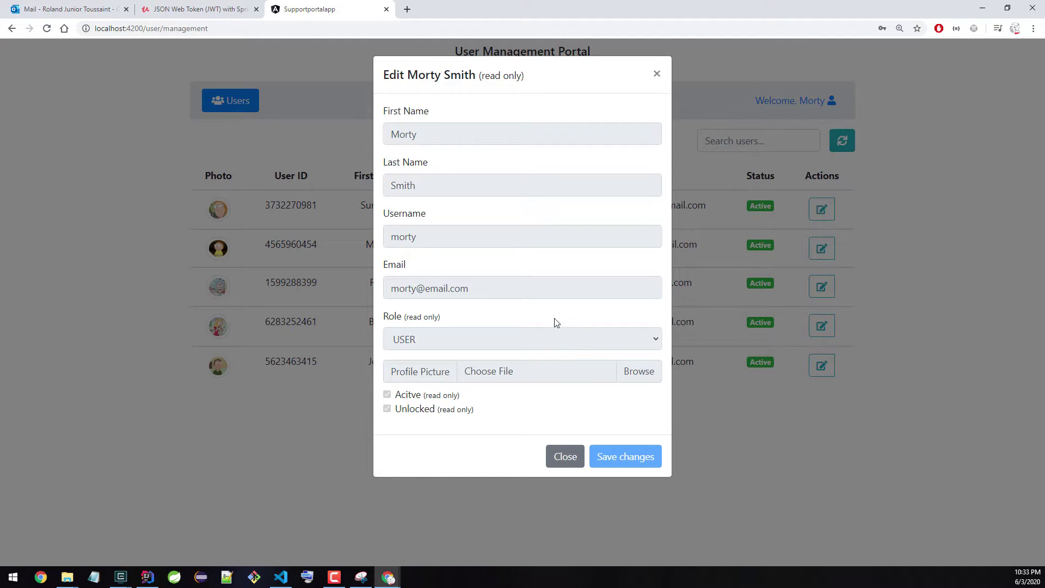
left_click(656, 76)
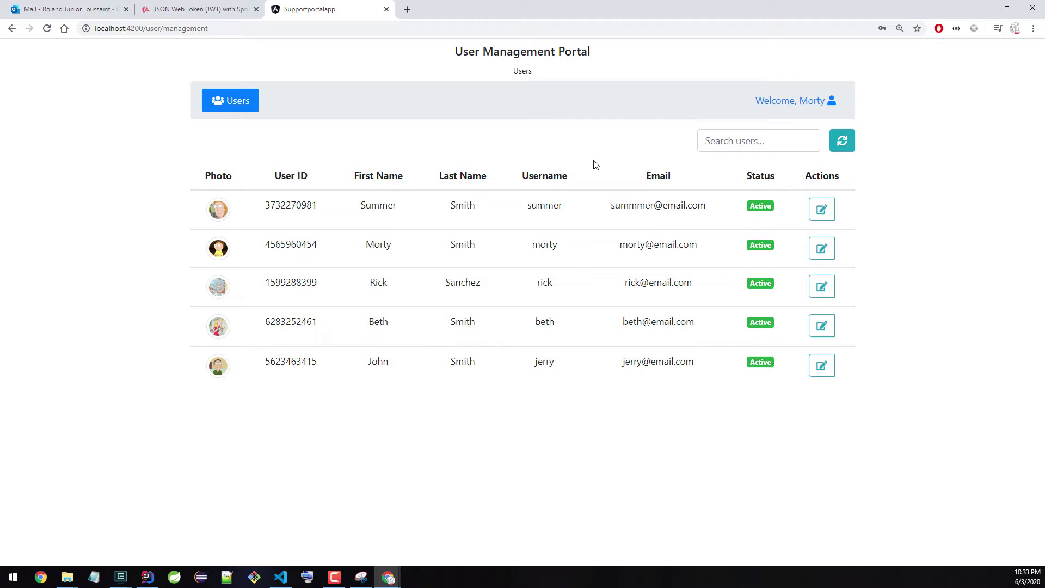
left_click(401, 209)
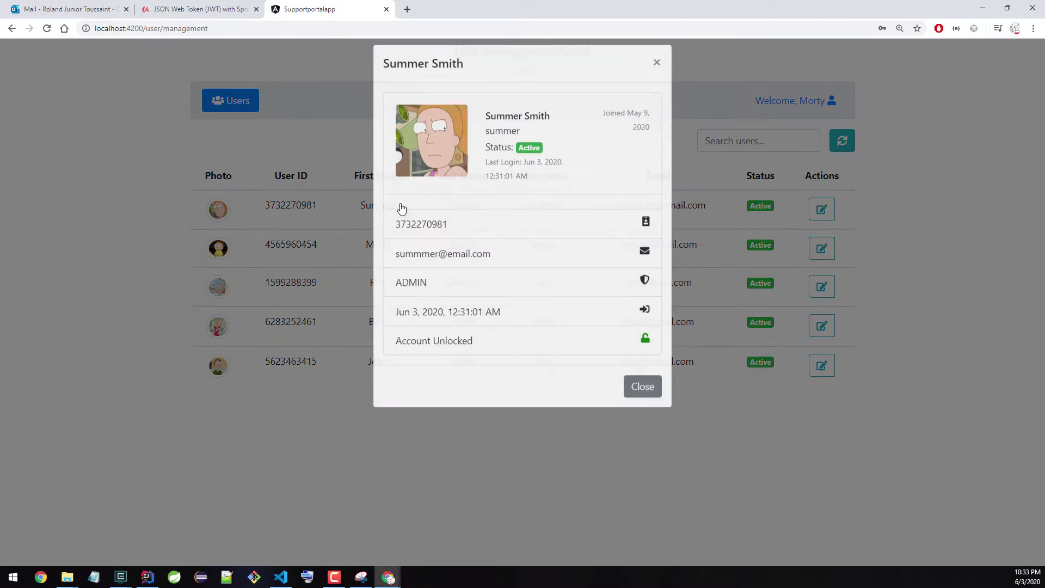
double_click(412, 293)
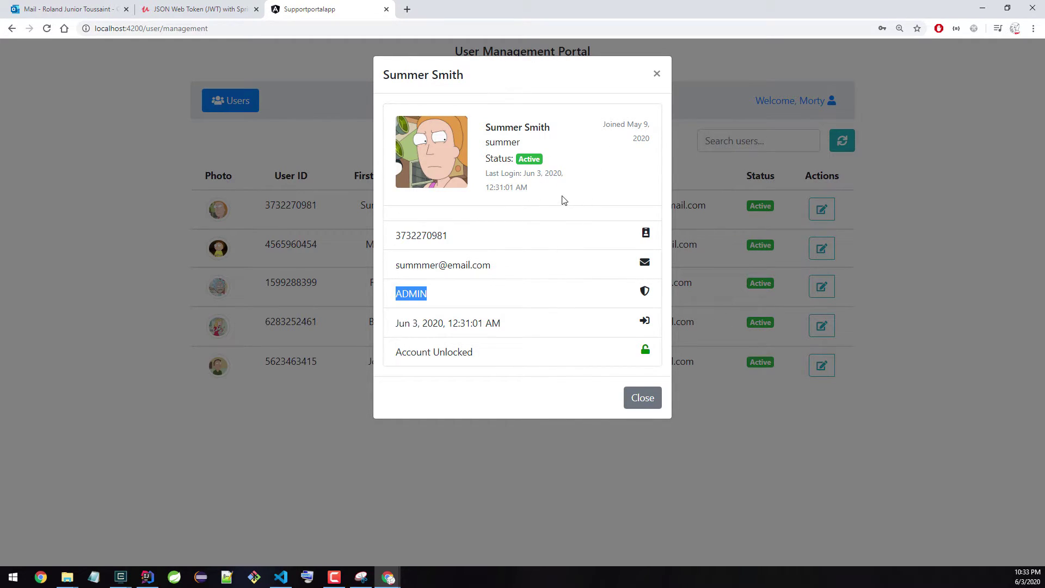
left_click(656, 74)
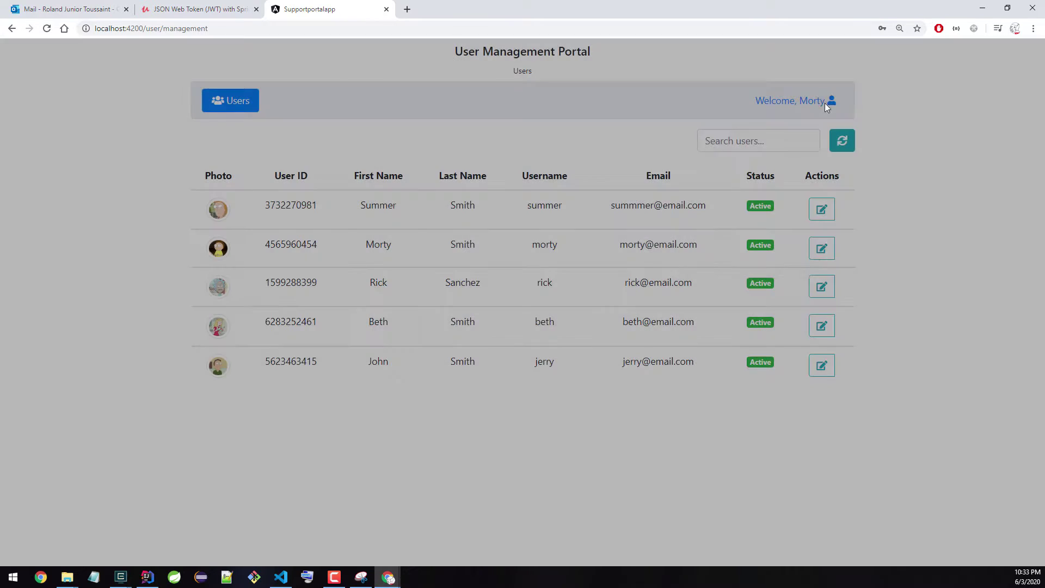
left_click(816, 105)
Step: Log out and sign in with the saved admin account from the autofill list
left_click(778, 153)
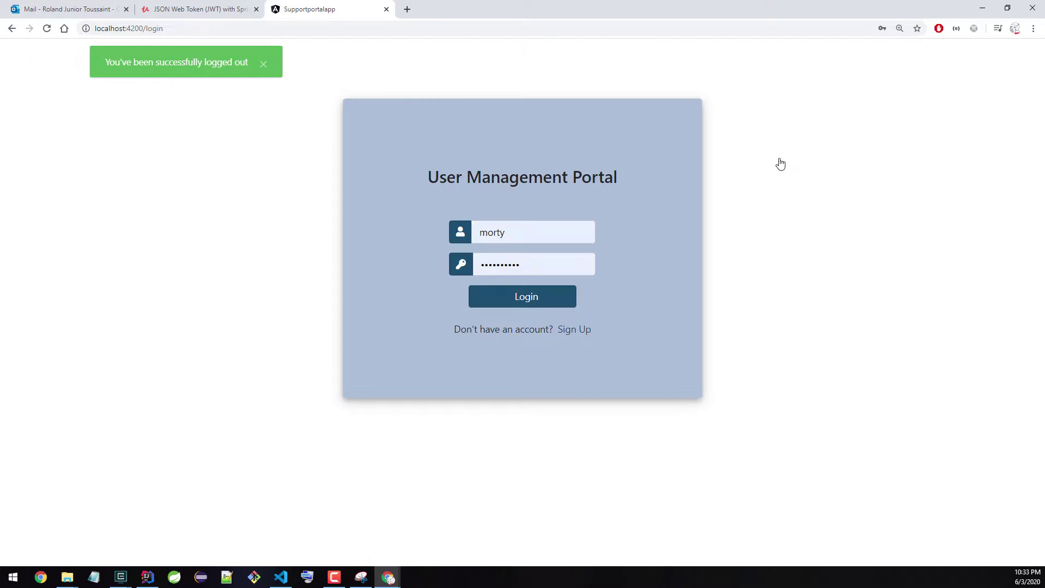
key("Tab")
type("su")
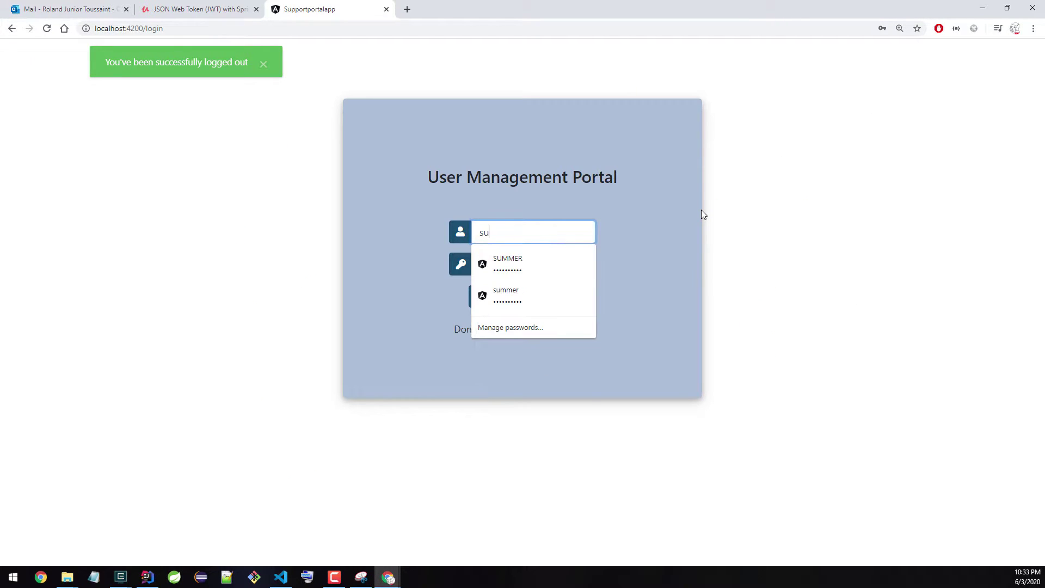
left_click(564, 291)
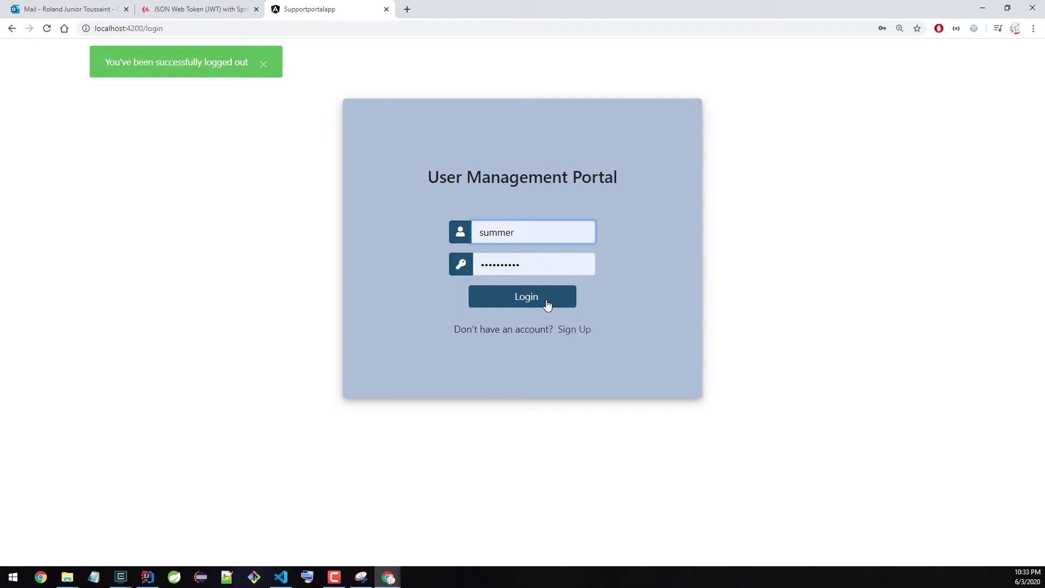
left_click(547, 304)
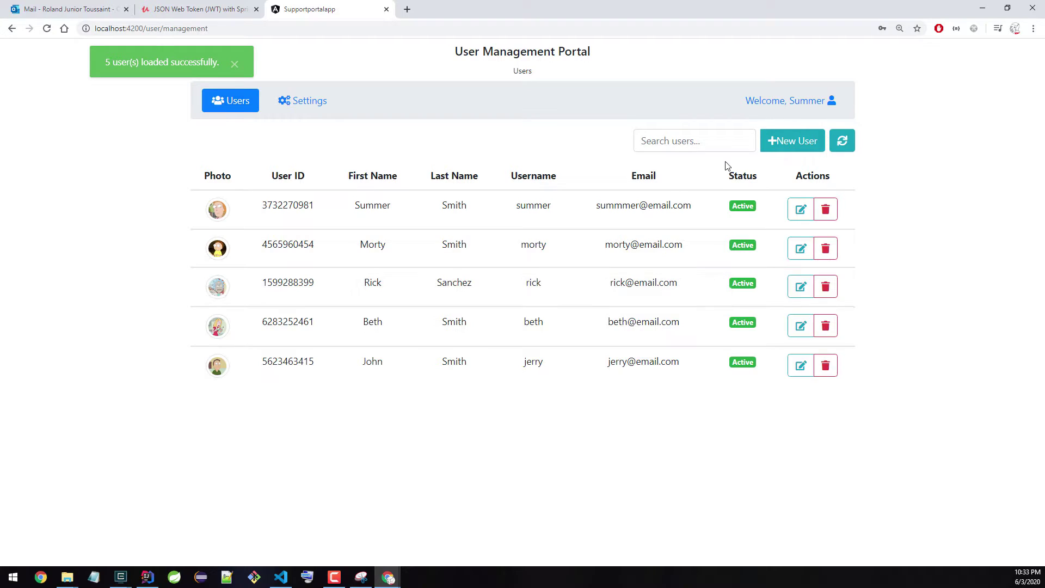
Step: Open and close the New User form and the first user's edit form without saving
left_click(804, 148)
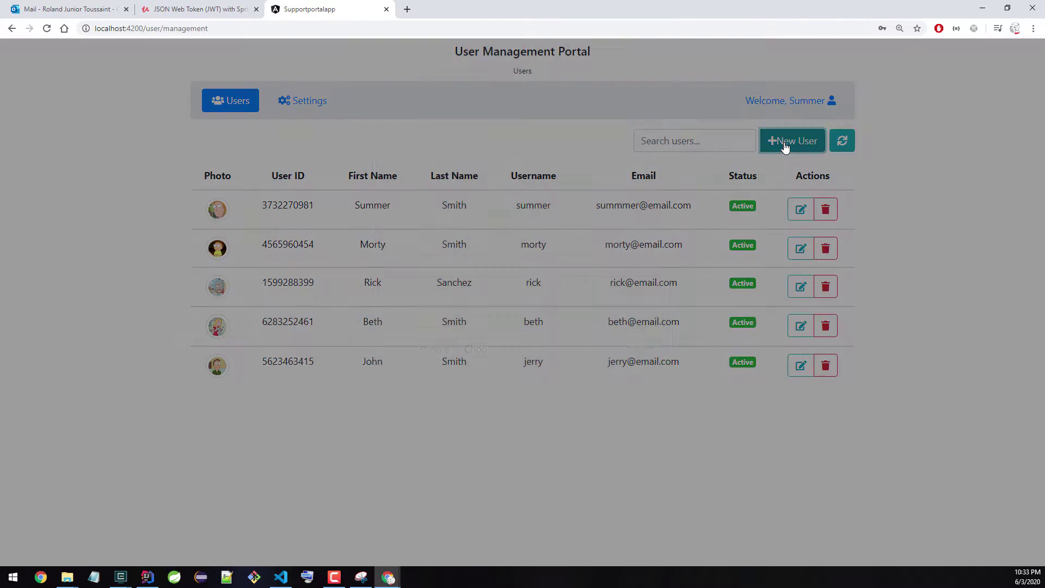
left_click(563, 457)
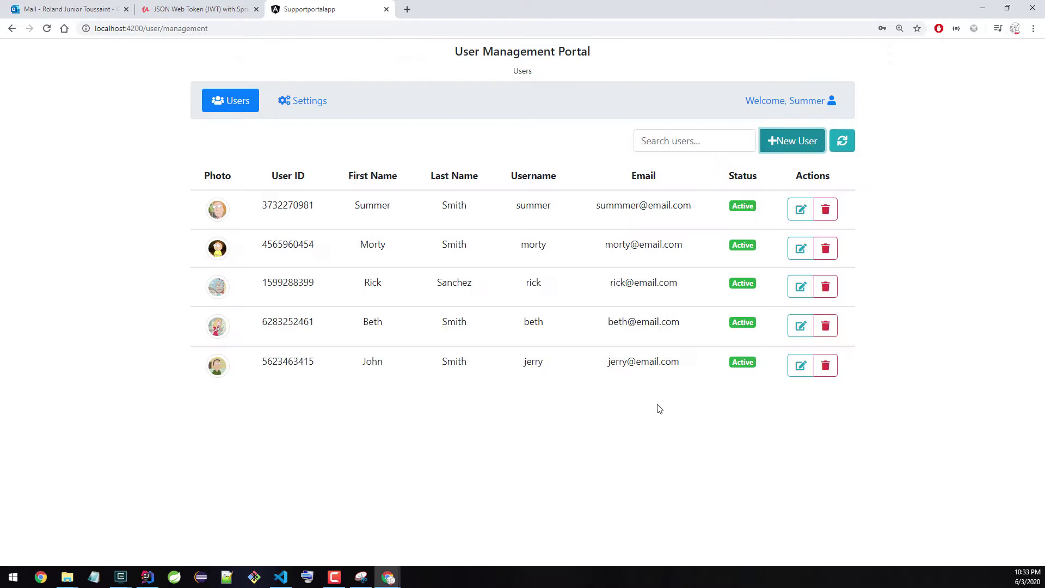
left_click(799, 214)
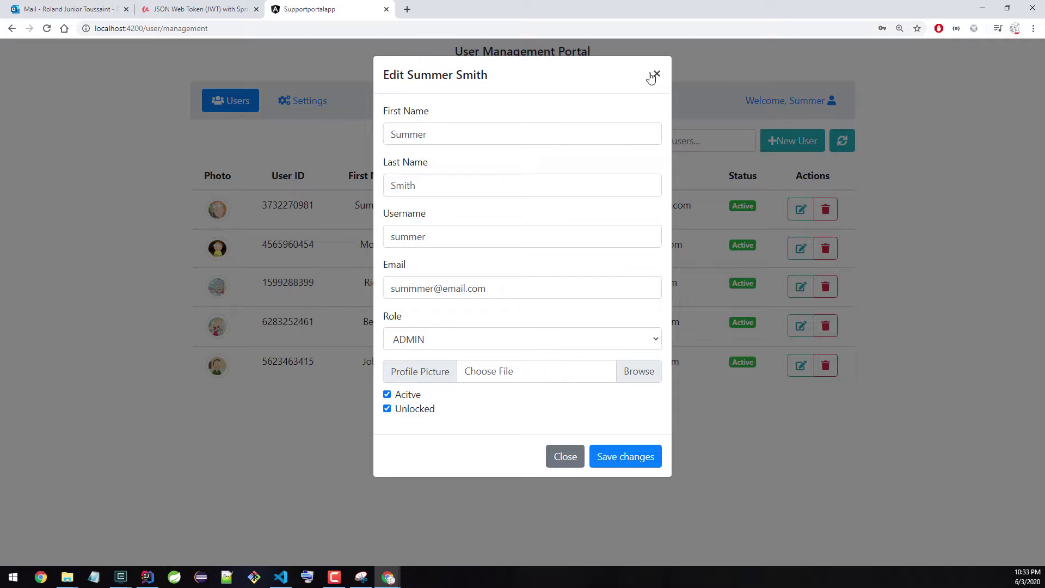
left_click(654, 76)
left_click(820, 103)
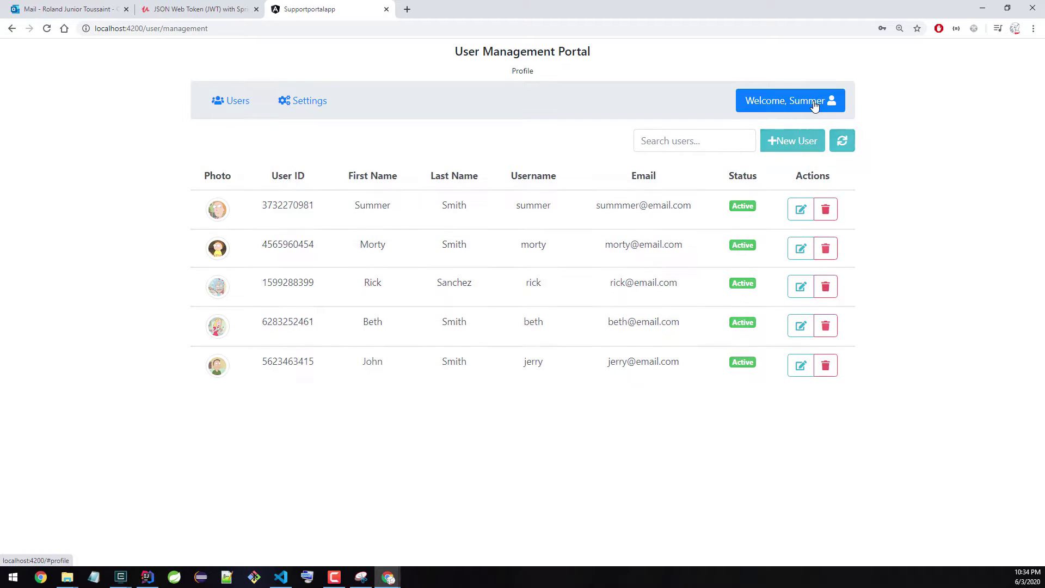
double_click(745, 257)
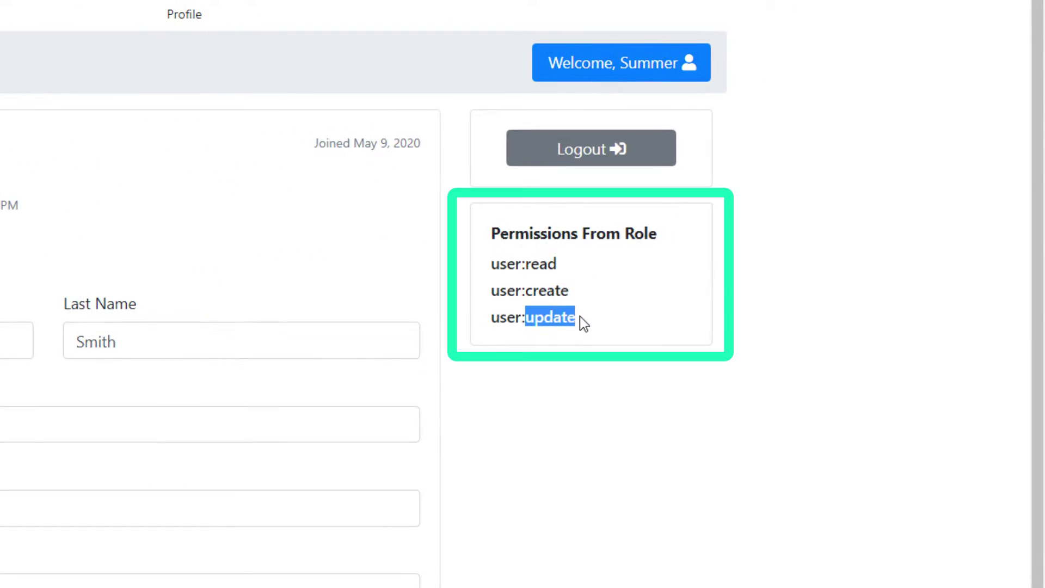
left_click_drag(525, 291, 560, 265)
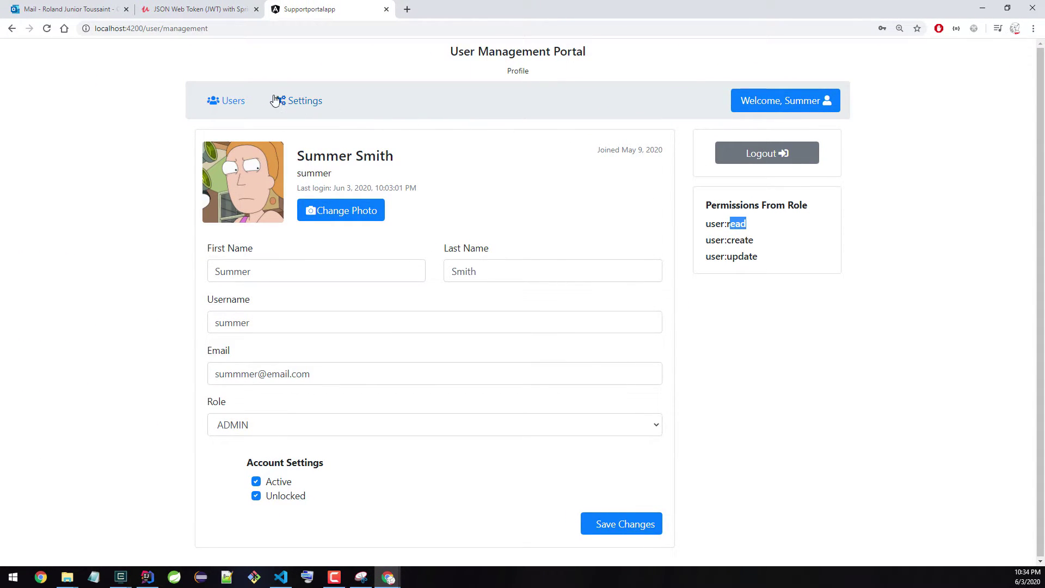
left_click(238, 103)
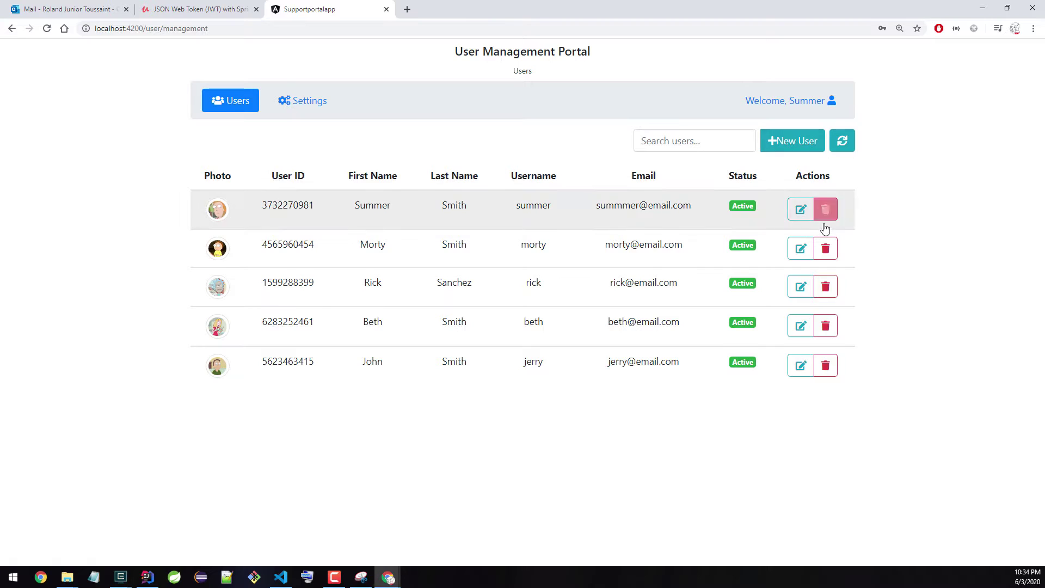
Step: Try deleting the last and first users; both are refused for insufficient permission
left_click(827, 372)
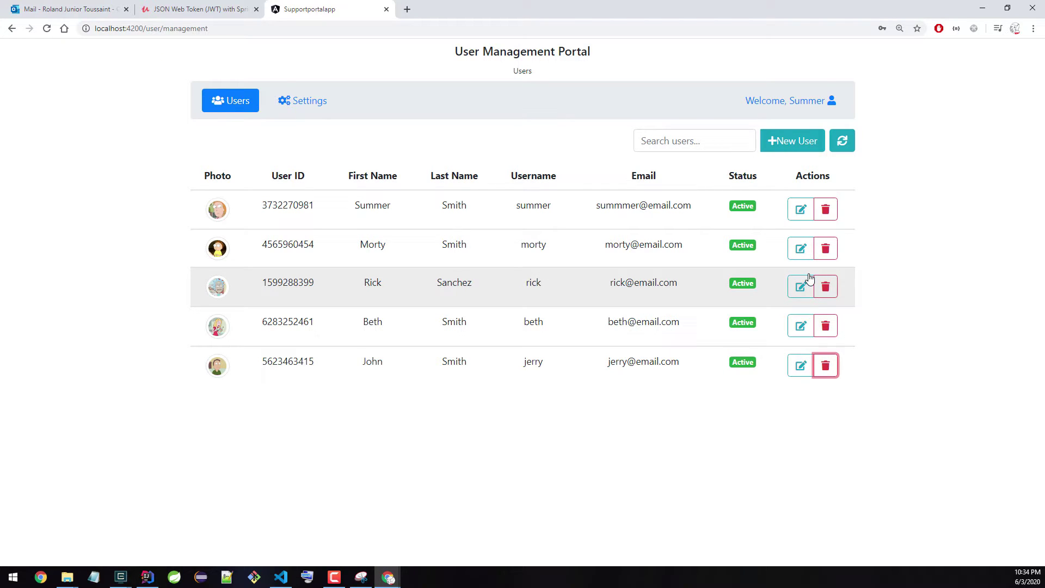
left_click(827, 211)
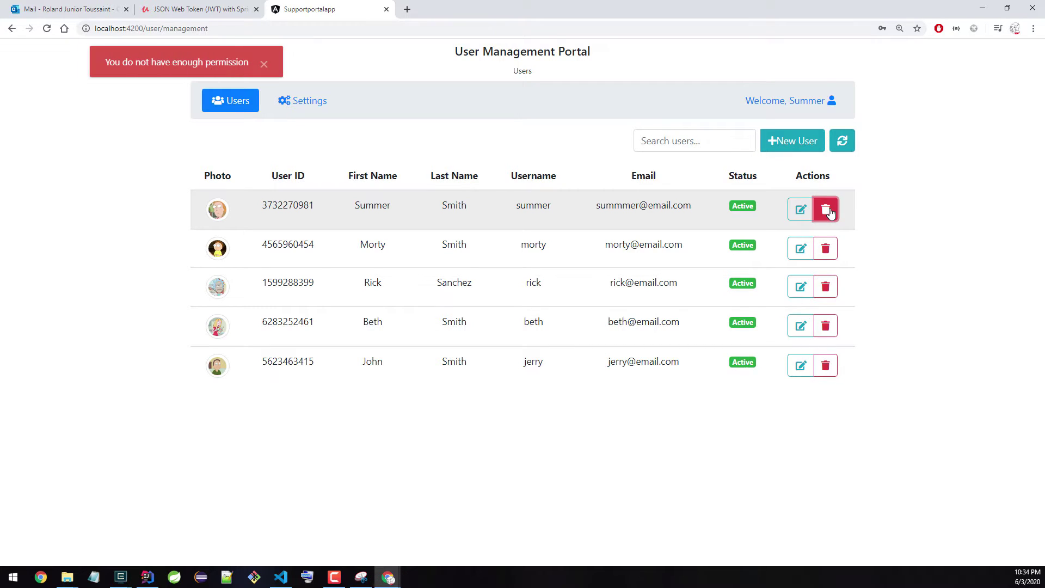
left_click(685, 143)
Step: Test the user search with 'ri', 'l' and 'su', clear it, and refresh the user list
type("ri")
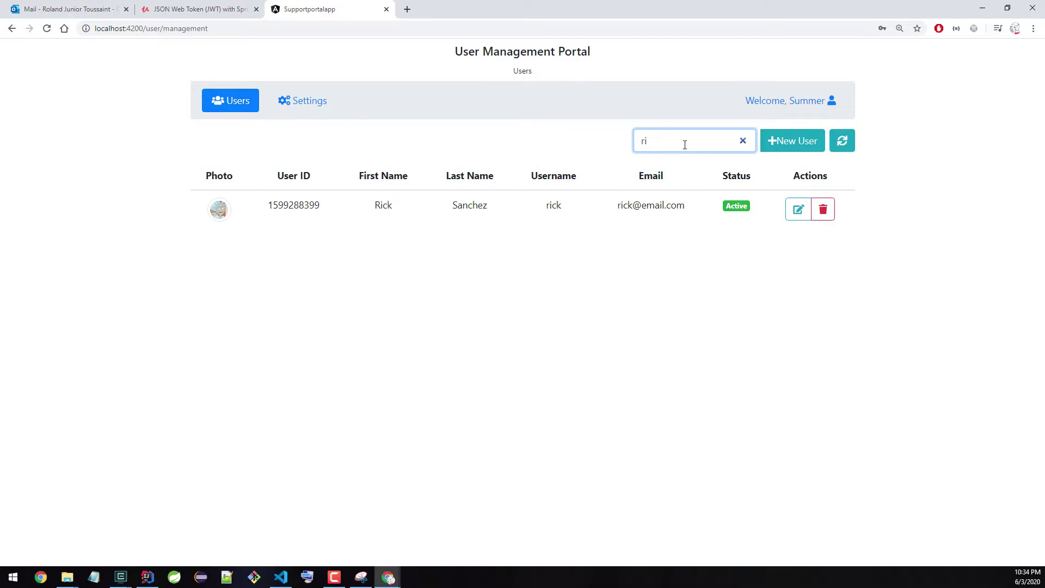
key("BackSpace")
key("BackSpace")
type("l")
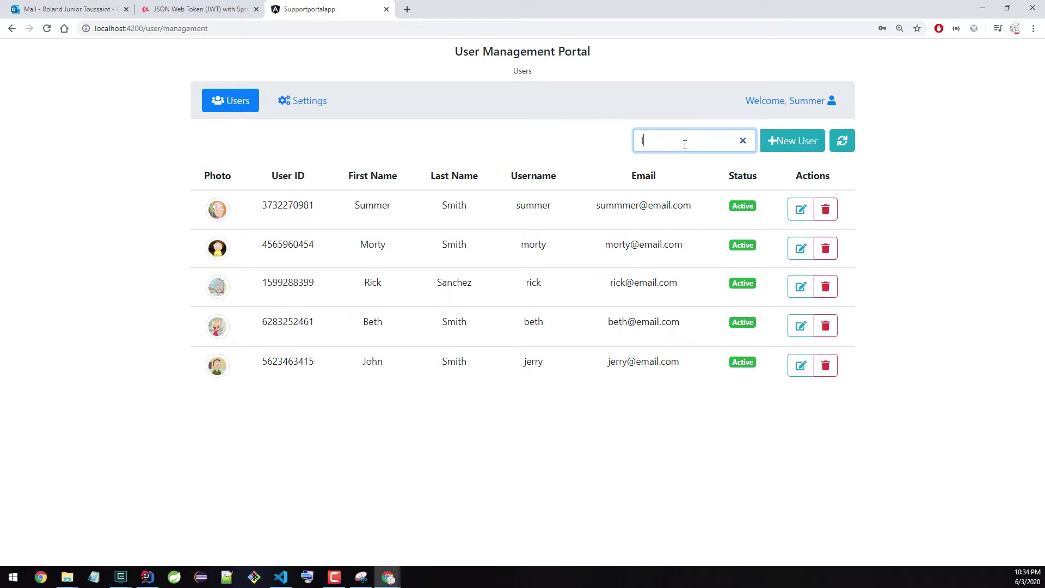
key("BackSpace")
type("su")
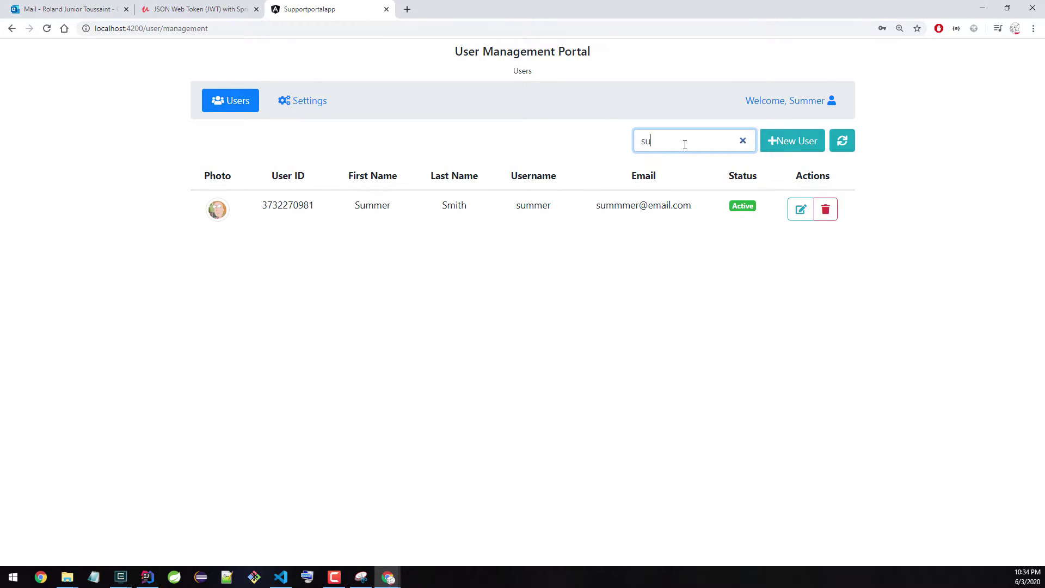
key("BackSpace")
key("BackSpace")
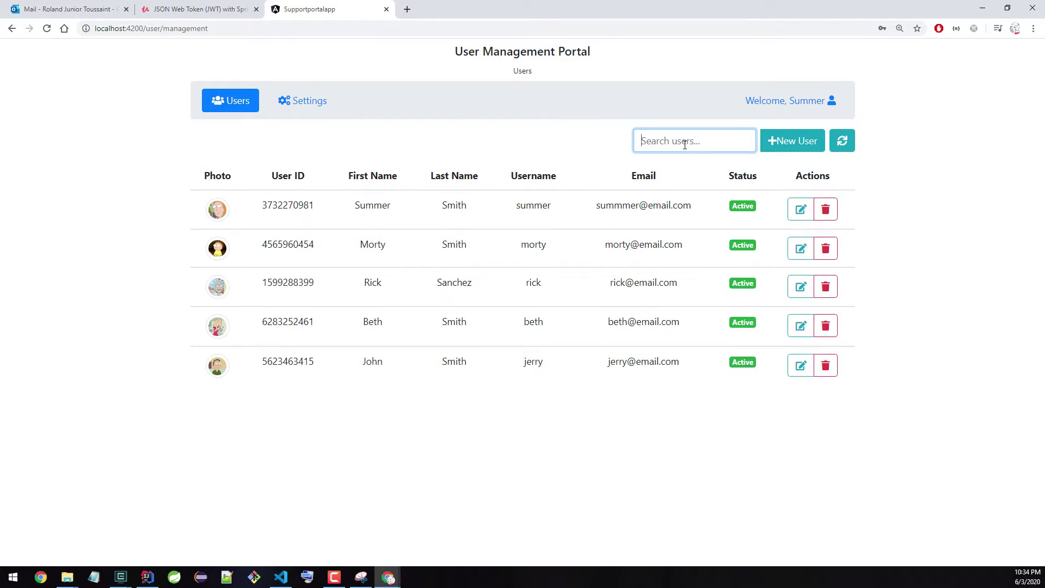
left_click(842, 142)
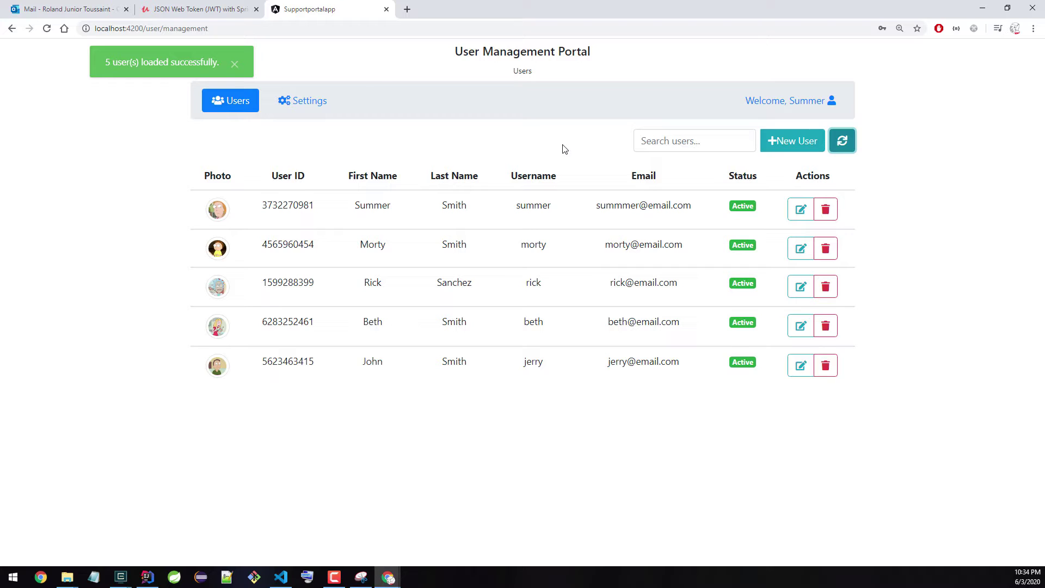
Step: Visit the password reset settings page, then go back to the user list
left_click(306, 105)
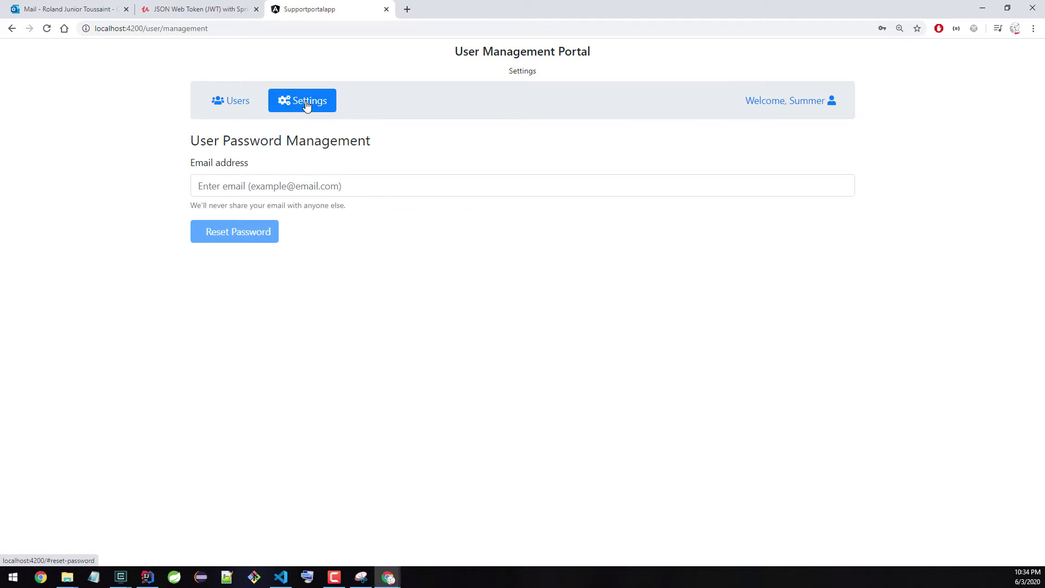
left_click(280, 182)
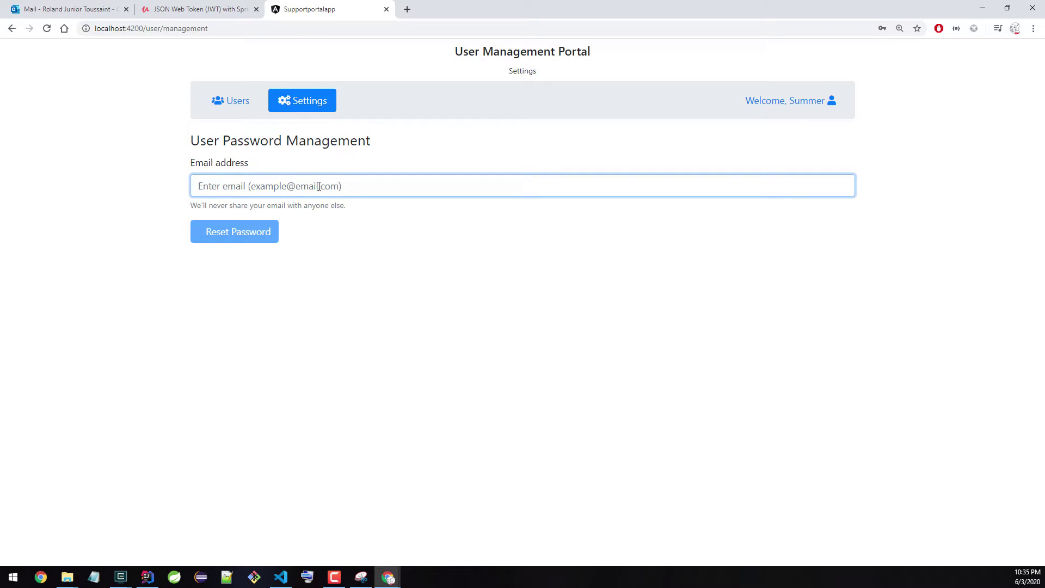
left_click(230, 102)
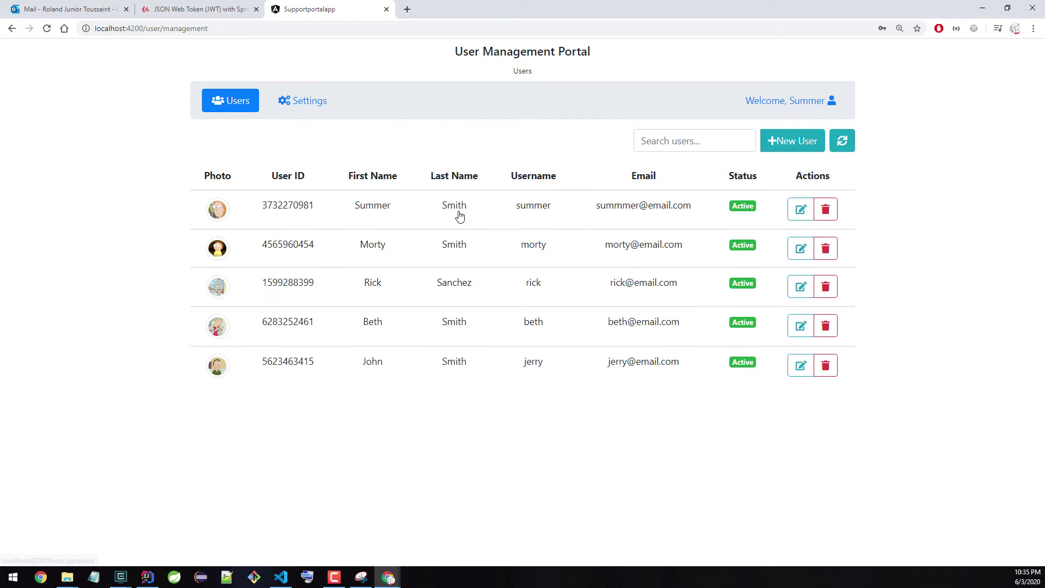
Step: Copy the last-row HR user's email address from their details, then close the details
left_click(466, 361)
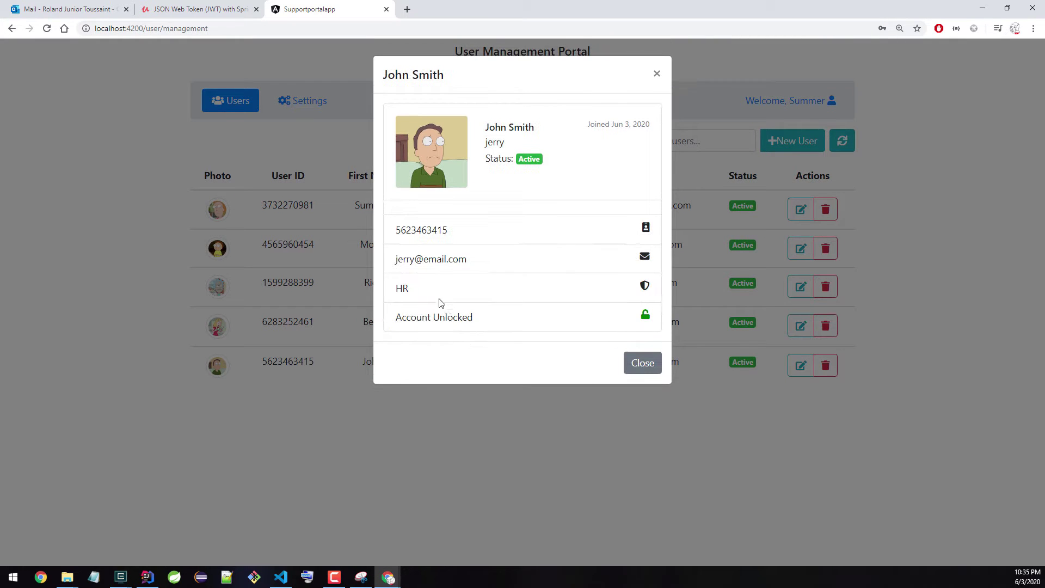
triple_click(425, 259)
right_click(425, 259)
left_click(444, 269)
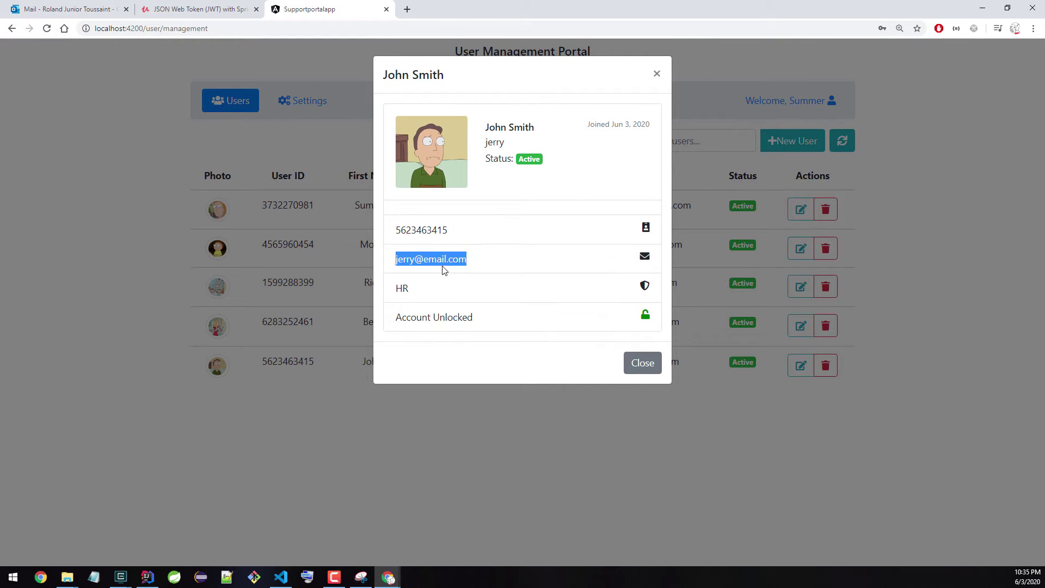
left_click(628, 363)
Step: Request a password reset for the unknown address 'ahrehrehr', which is rejected
left_click(297, 100)
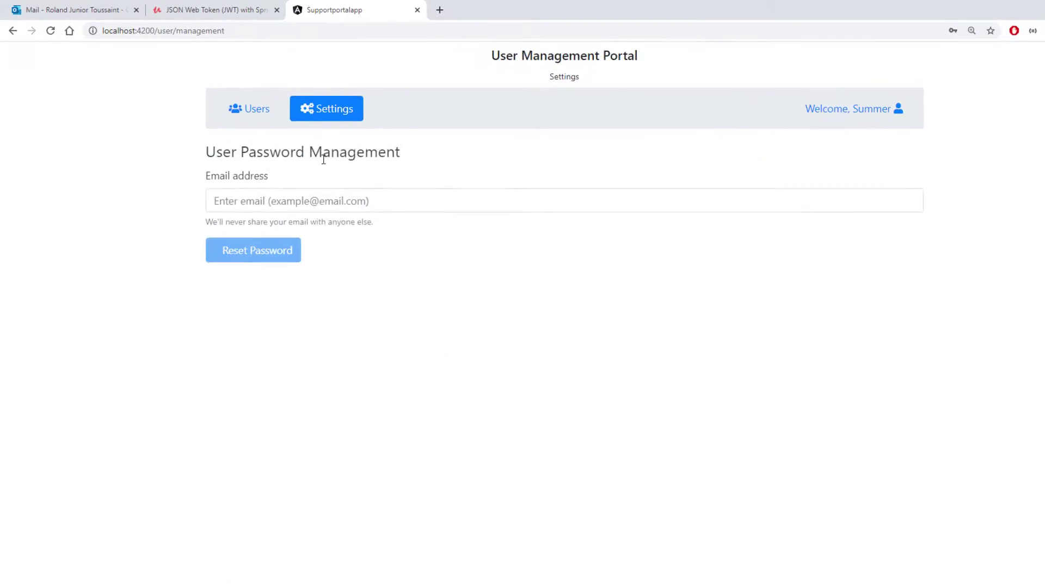
left_click(465, 281)
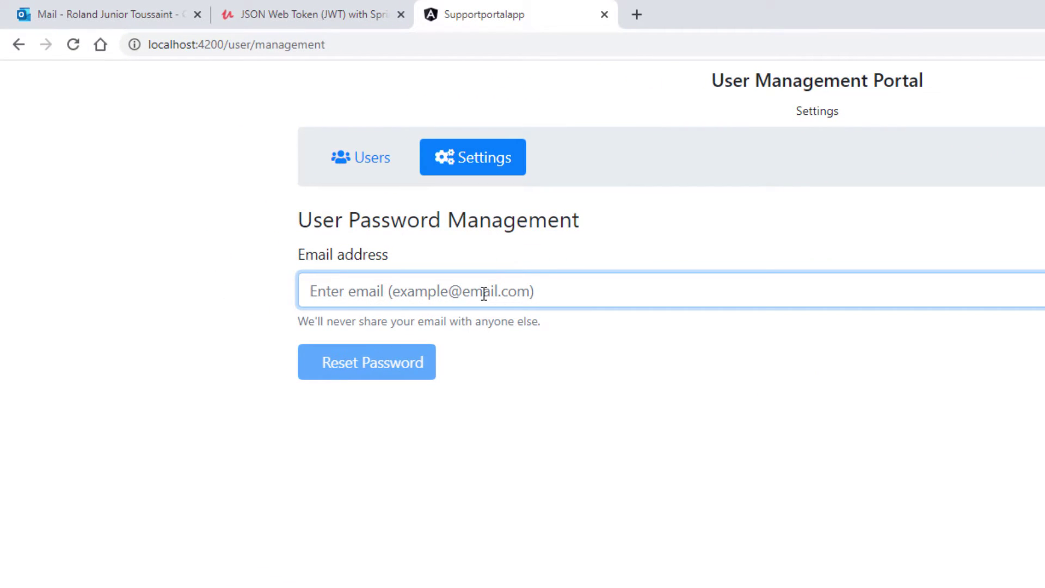
type("ahrehrehr")
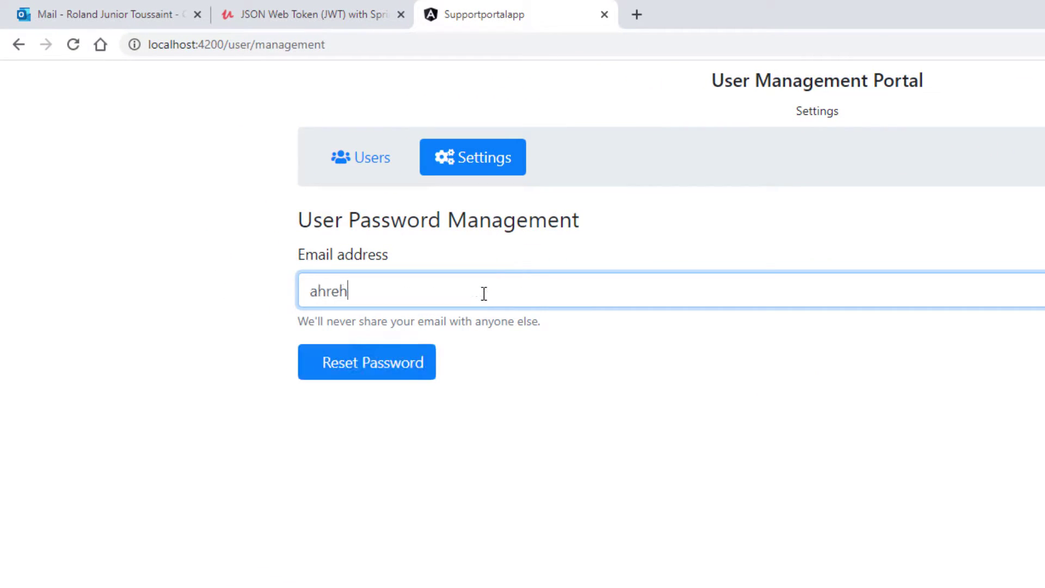
left_click(437, 369)
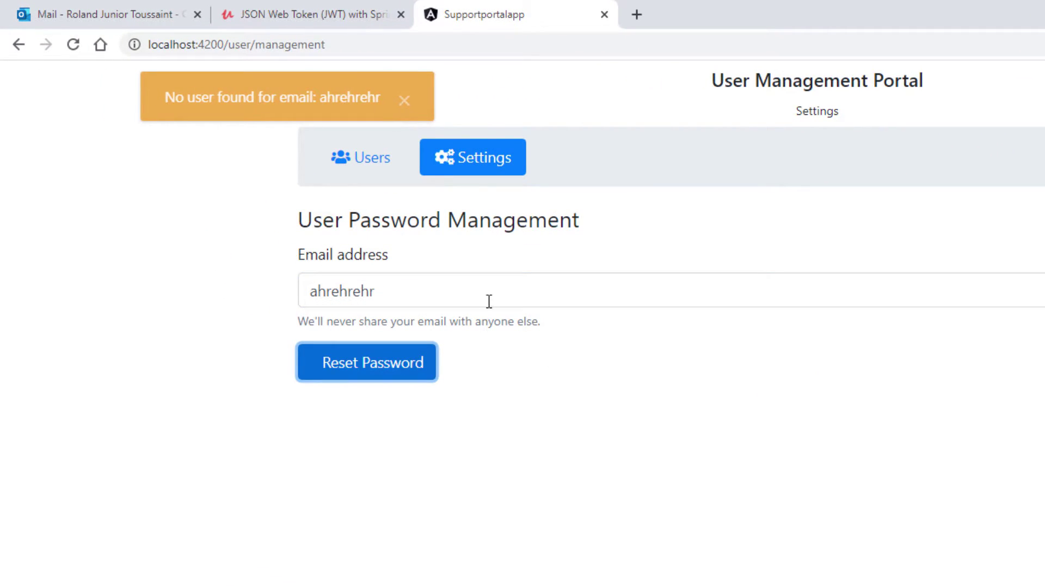
Step: Replace it with the last user's email, resend the reset, and return to the user list
double_click(471, 291)
type("jerry@email.com")
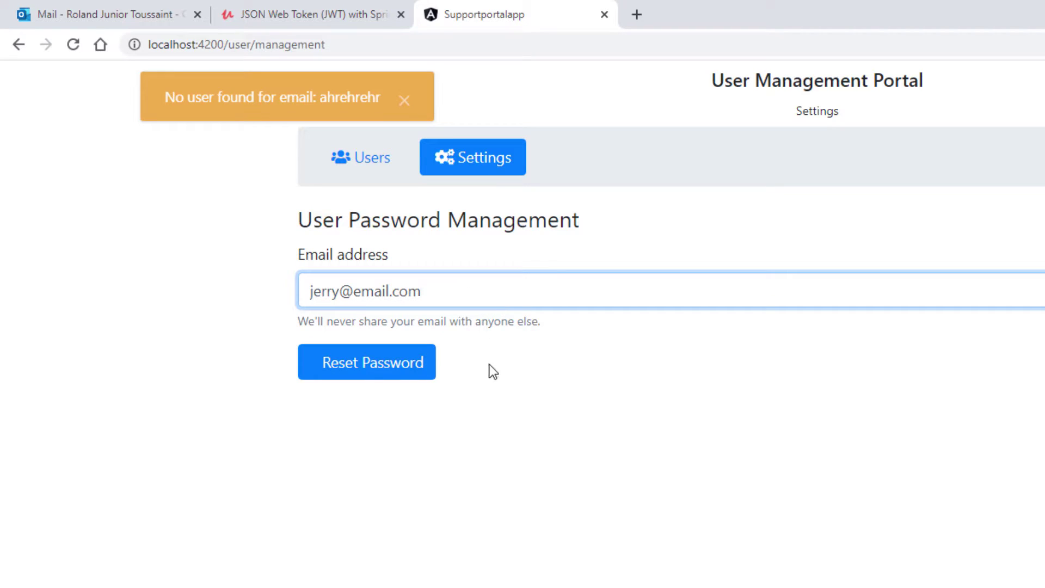
left_click(431, 360)
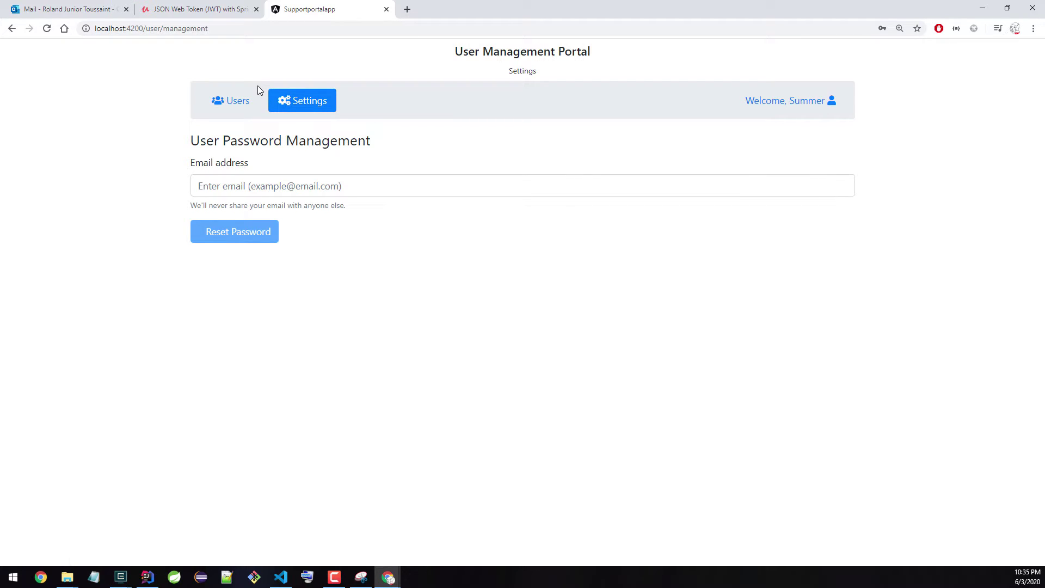
left_click(232, 101)
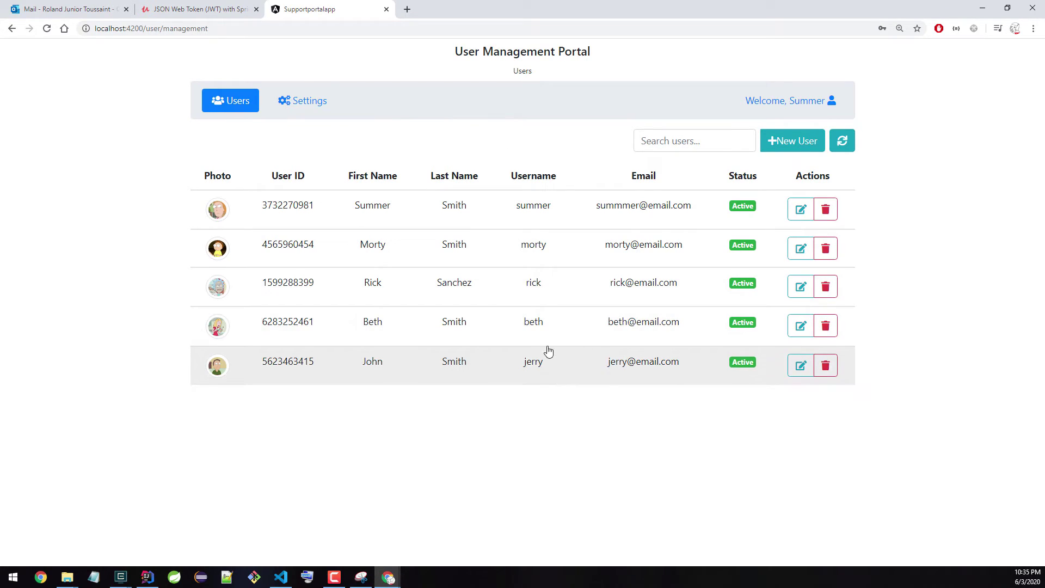
Step: Uncheck Active in the fourth user's edit form and save, marking them Inactive
left_click(795, 326)
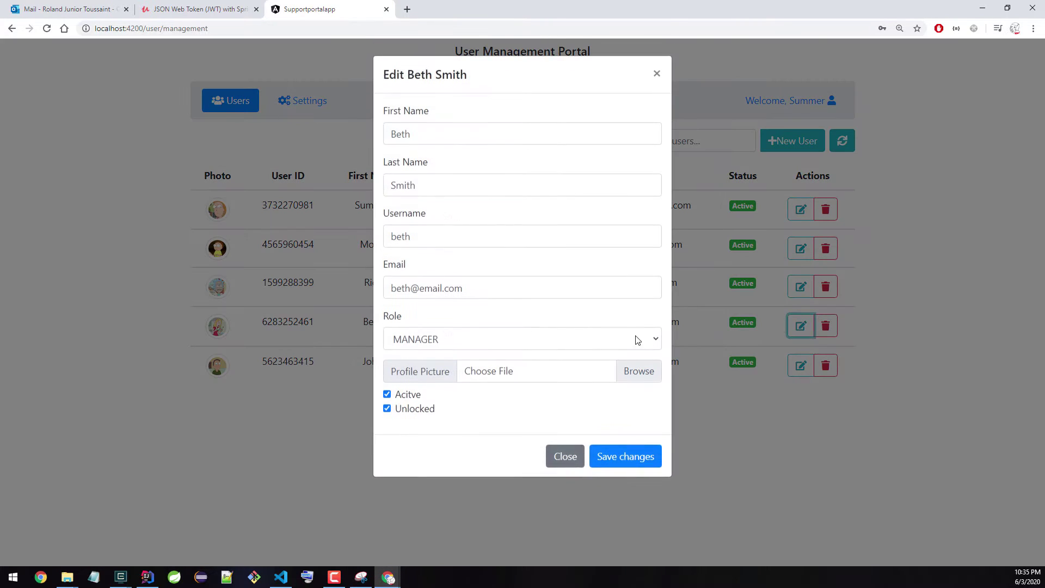
left_click(387, 395)
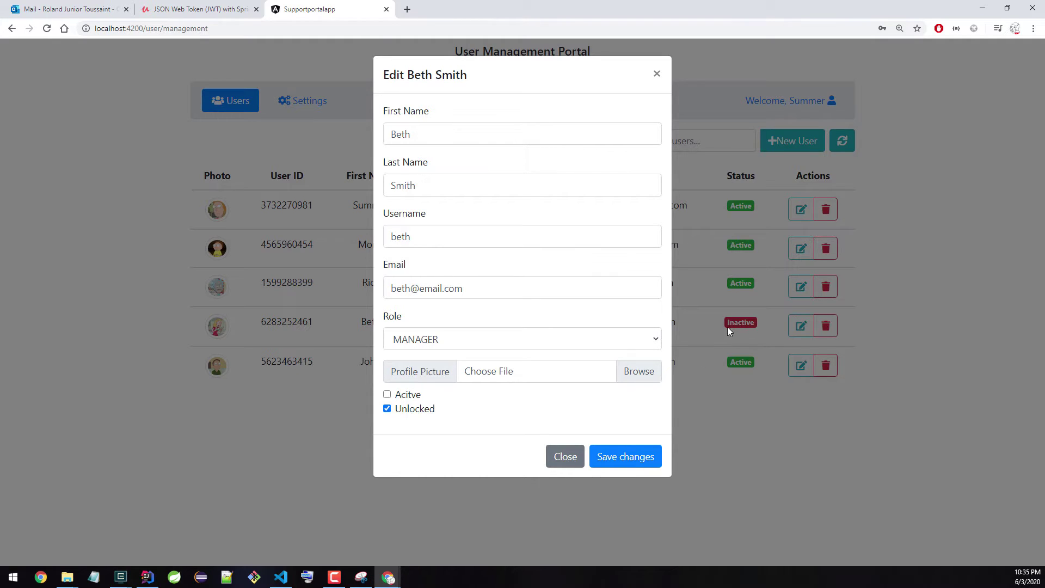
left_click(634, 457)
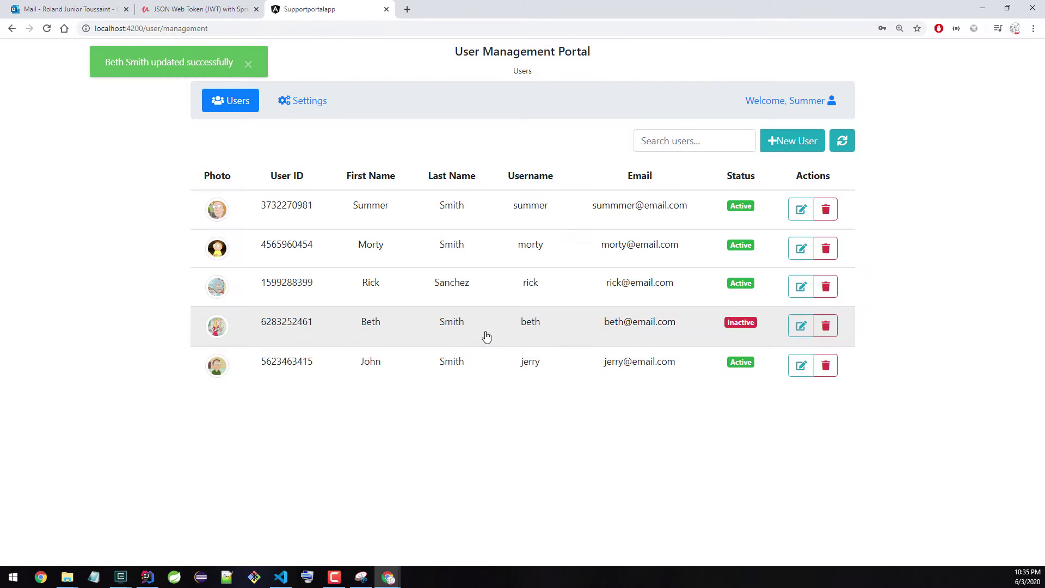
Step: Log out, then autofill a saved login starting with 'b' on the login page
left_click(775, 101)
left_click(802, 154)
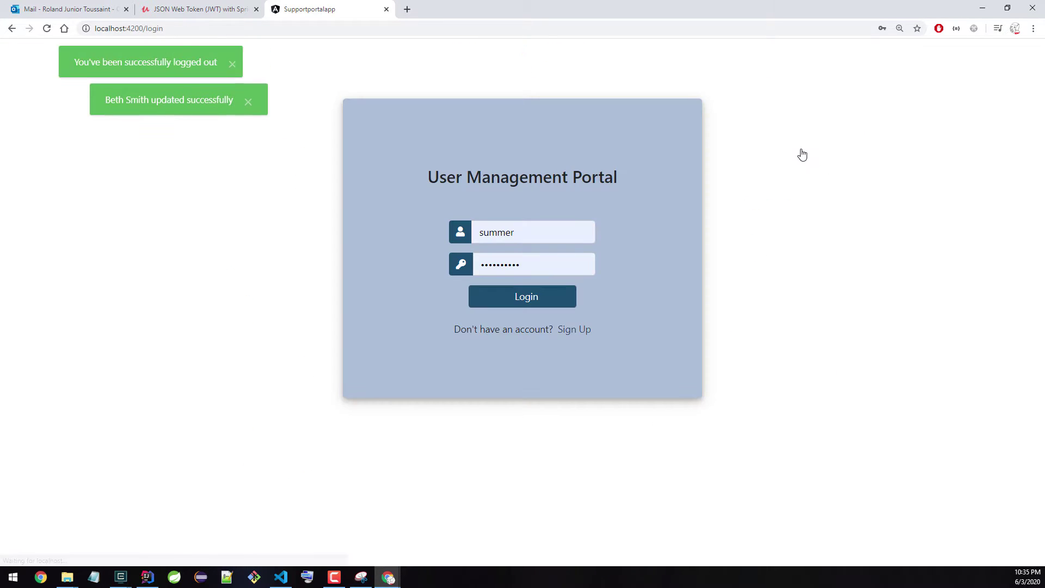
key("Tab")
type("b")
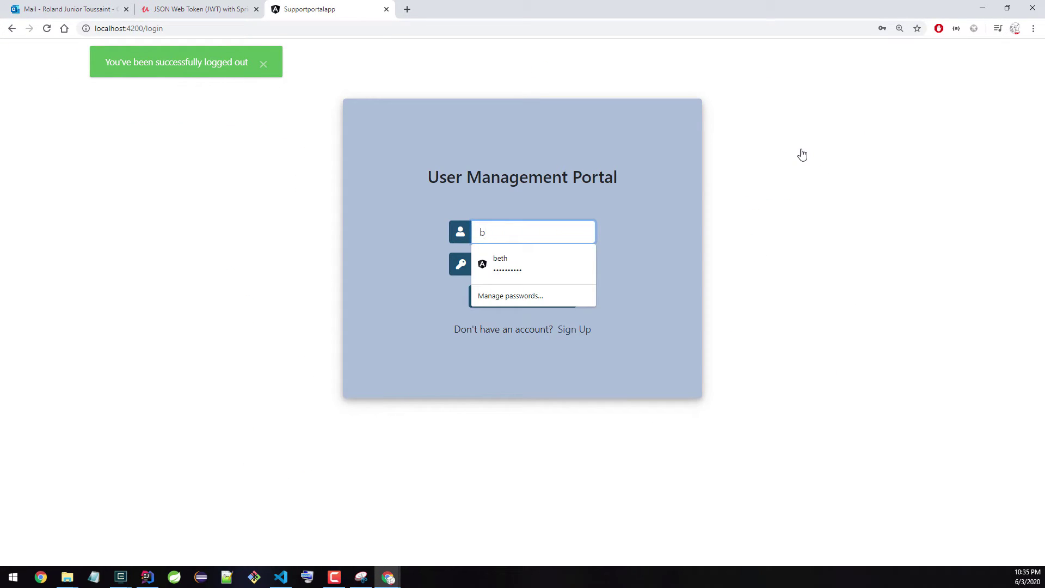
left_click(563, 257)
left_click_drag(569, 301, 570, 303)
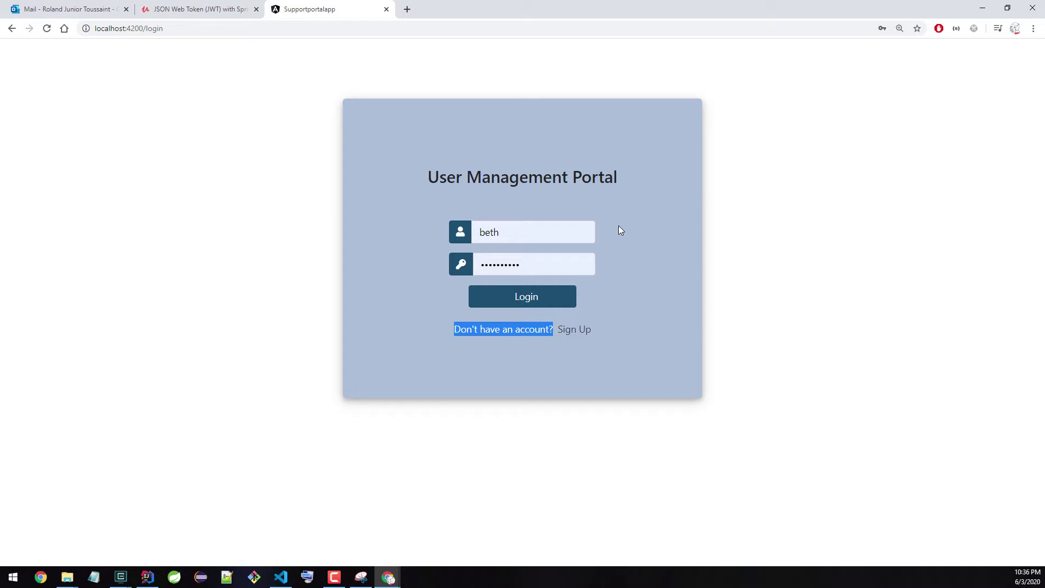
Step: Switch to the manager's saved login starting with 'ri' and sign in
key("shift+Tab")
key("shift+Tab")
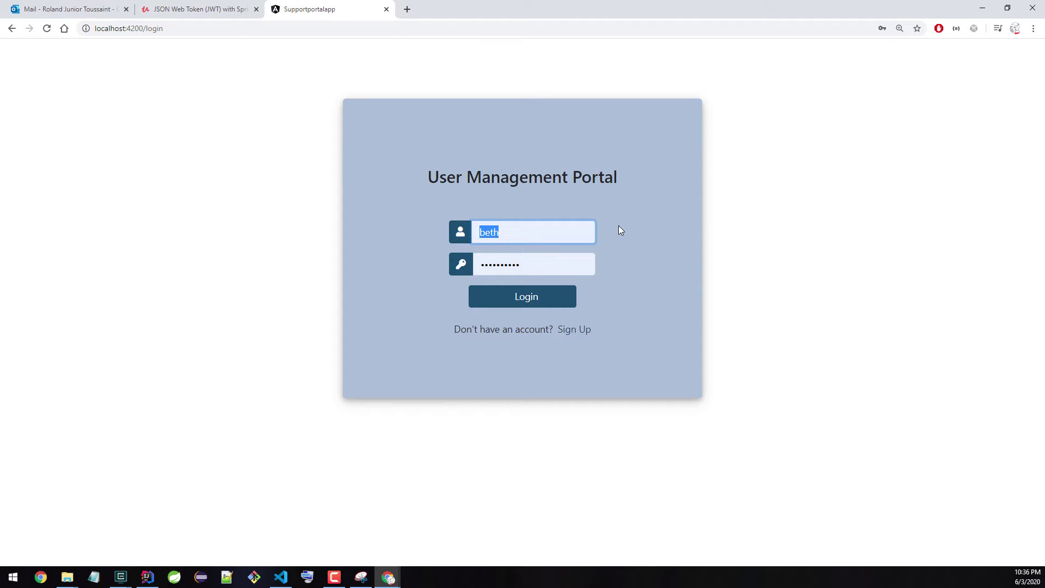
type("rick")
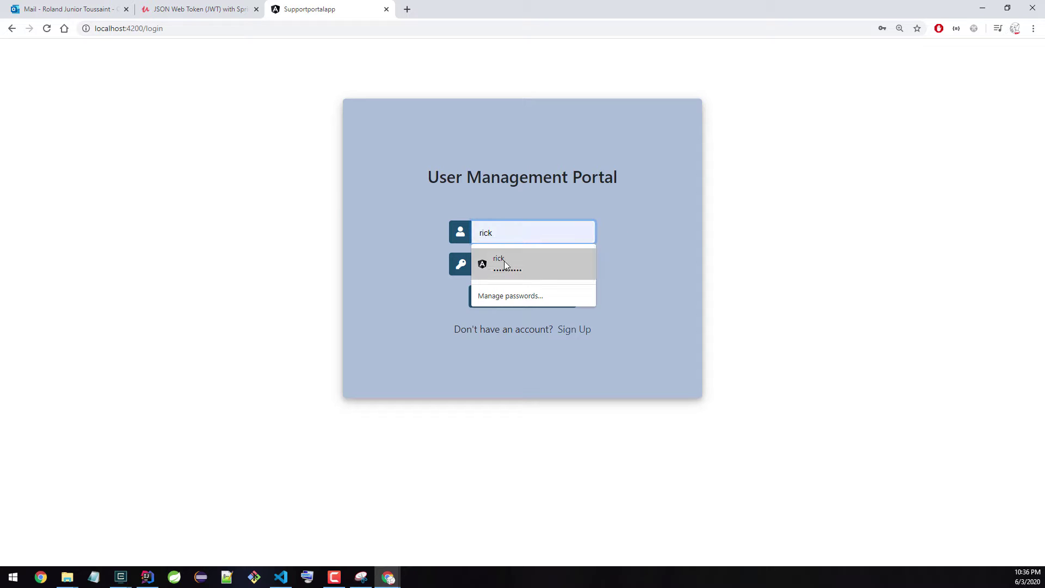
left_click(544, 256)
left_click(547, 308)
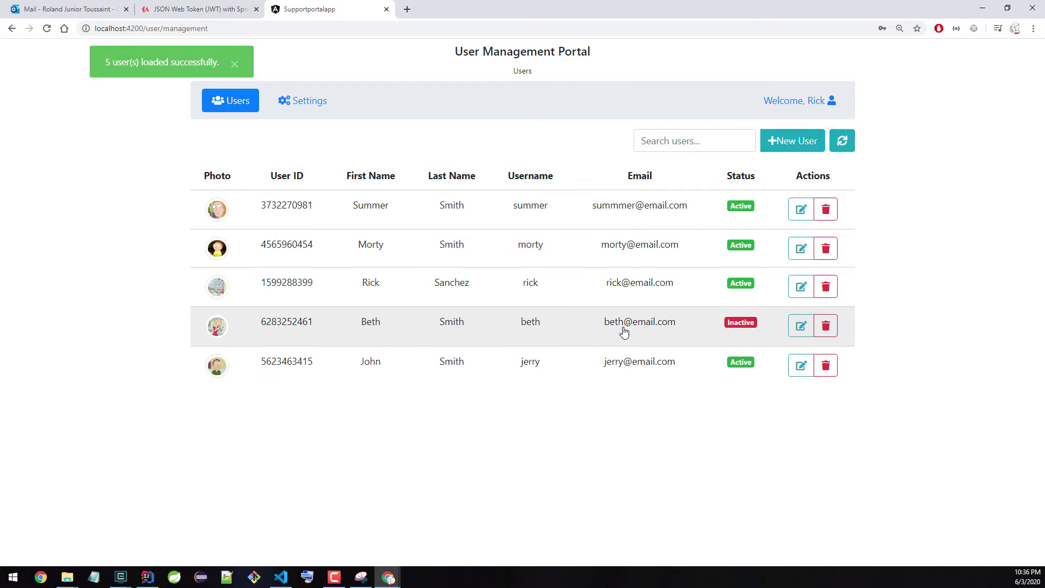
left_click(794, 107)
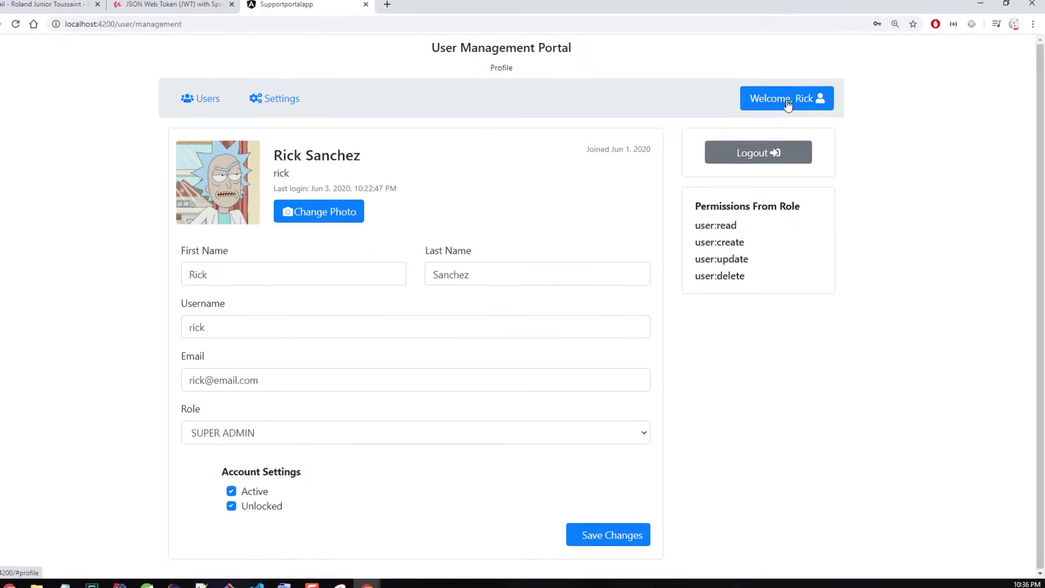
left_click_drag(695, 276, 746, 277)
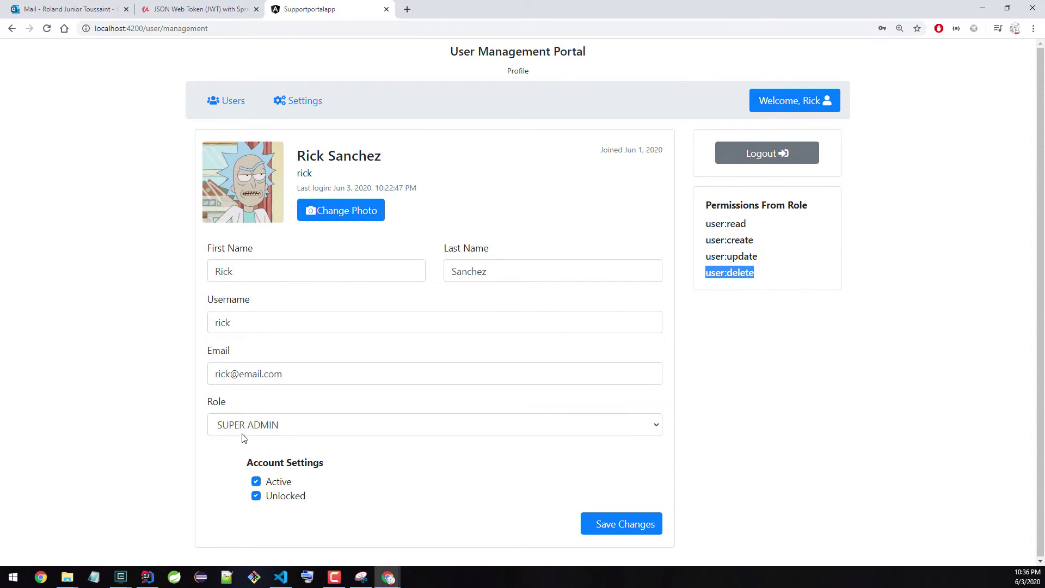
left_click(758, 273)
left_click_drag(754, 273, 699, 229)
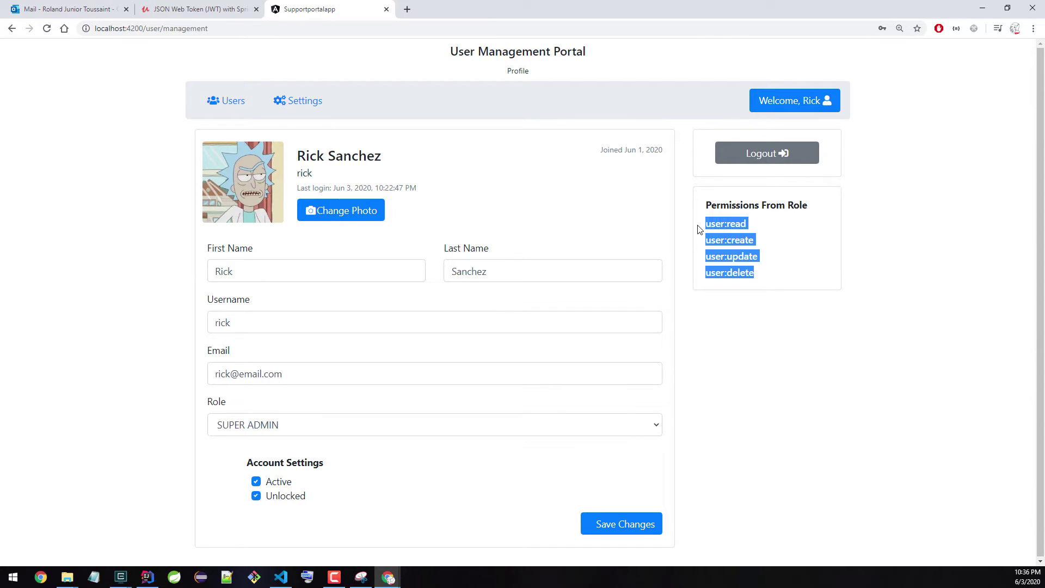
left_click(215, 102)
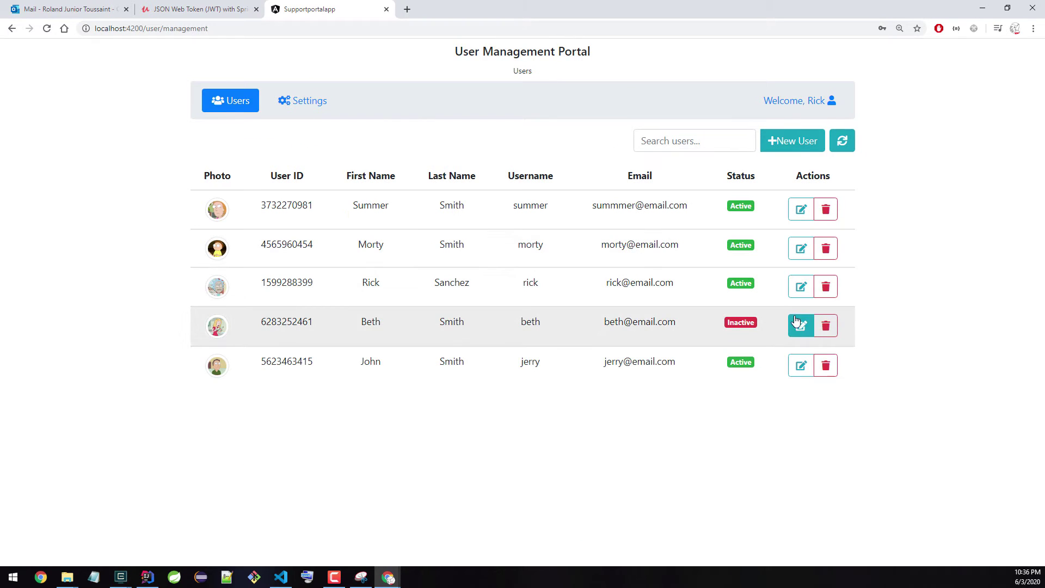
Step: Delete the fifth user, then visit Settings and come back to the Users list
left_click(822, 373)
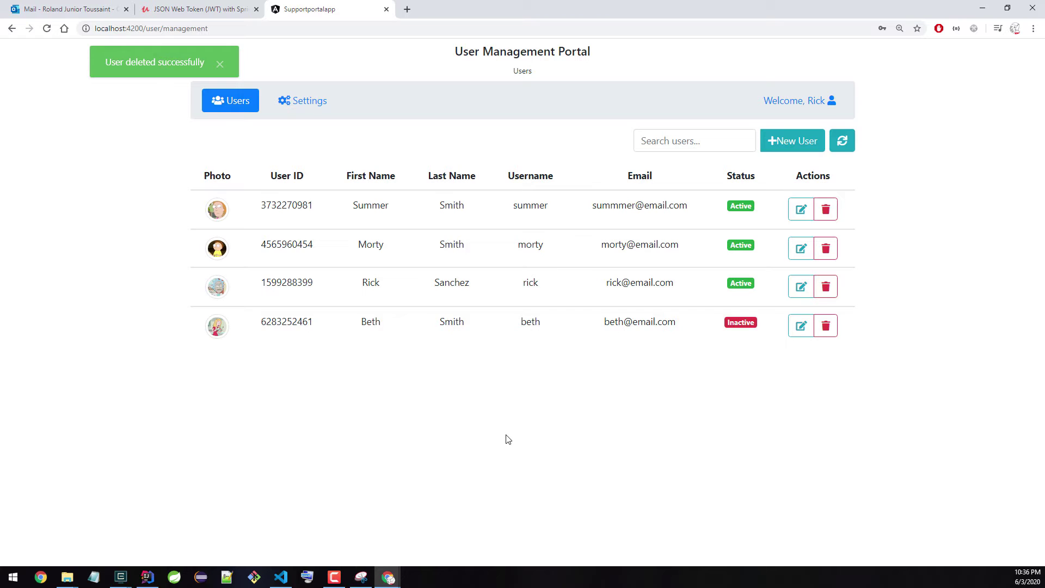
left_click(301, 105)
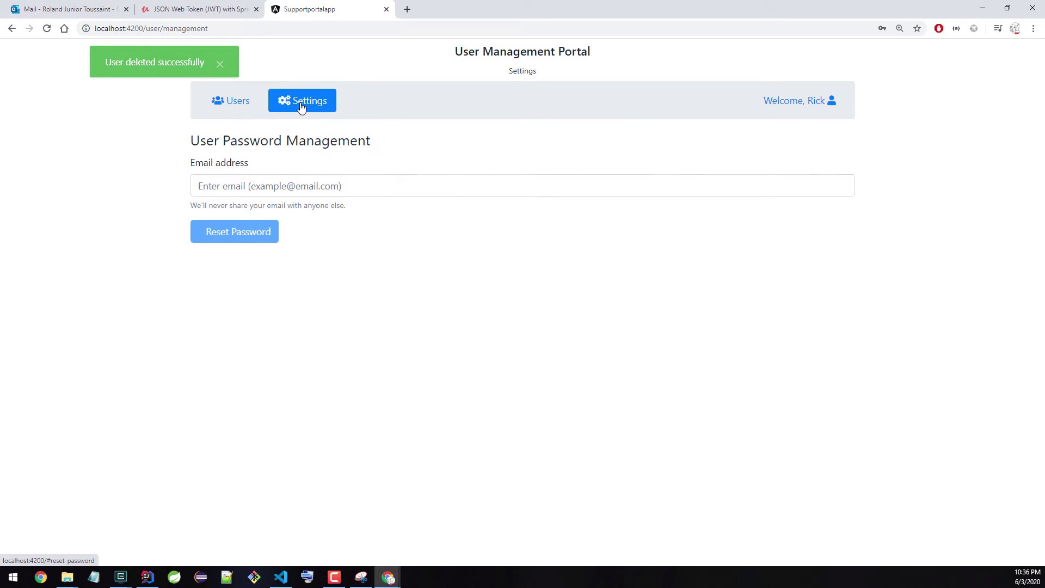
left_click(233, 104)
Step: Start a new user with first name 'asdfg', last name 's', username 'sdgd', email 'sdgds'
left_click(710, 147)
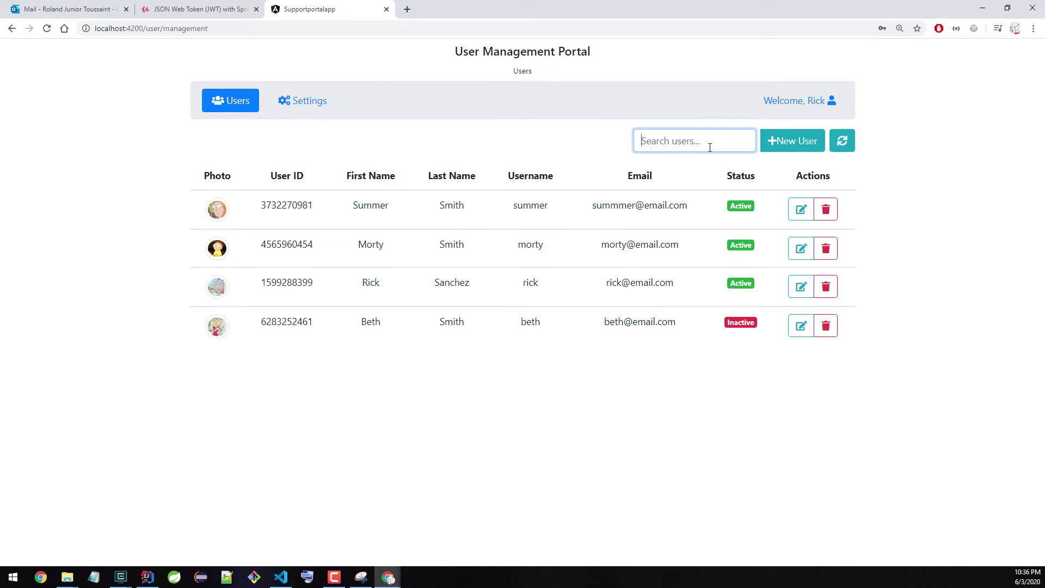
left_click(792, 141)
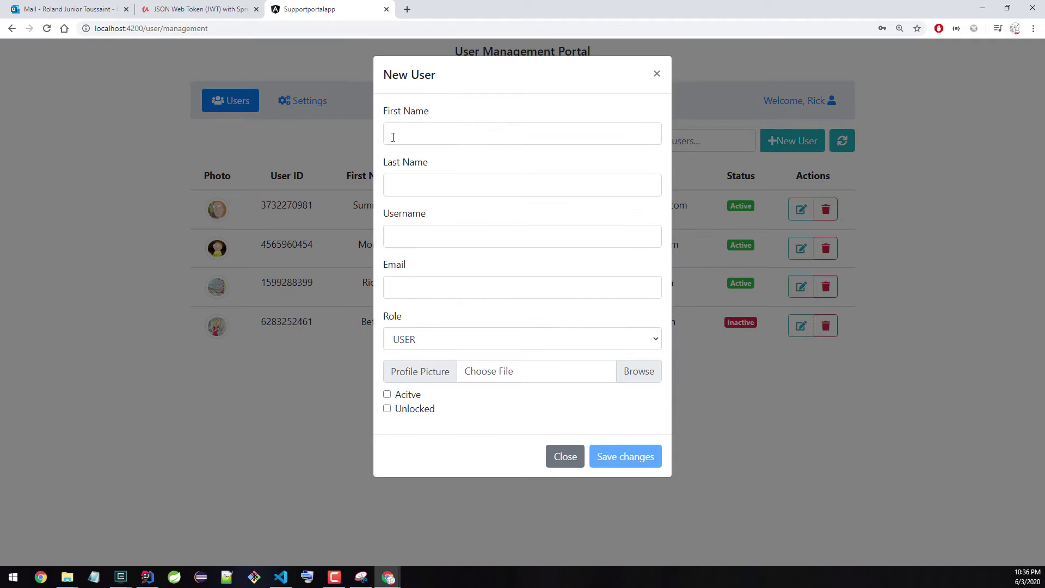
left_click(393, 134)
type("asdfgdg")
left_click(425, 183)
type("sdgd")
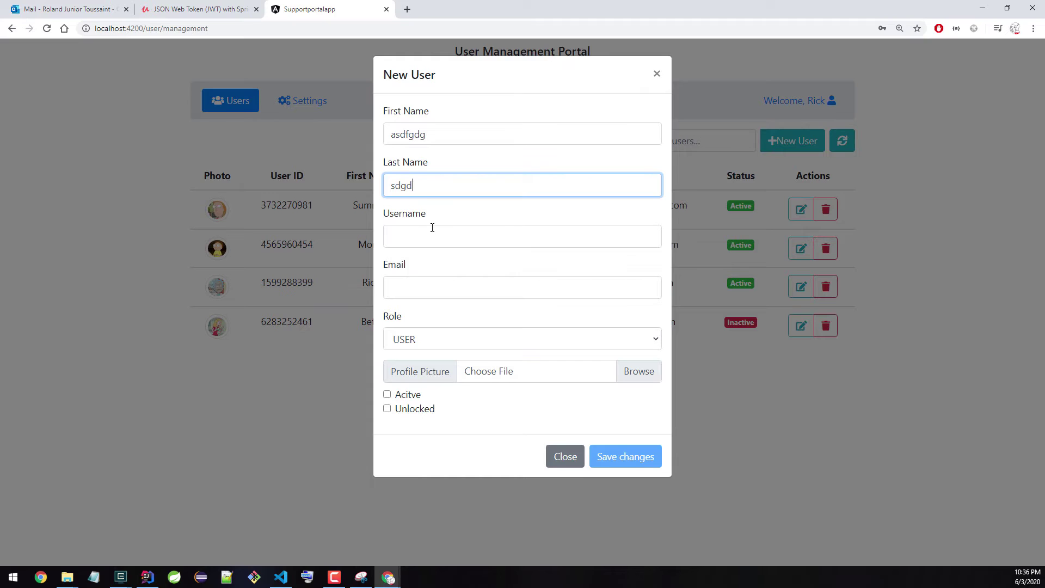
left_click(432, 227)
type("sdgd")
left_click(434, 285)
type("sdgds")
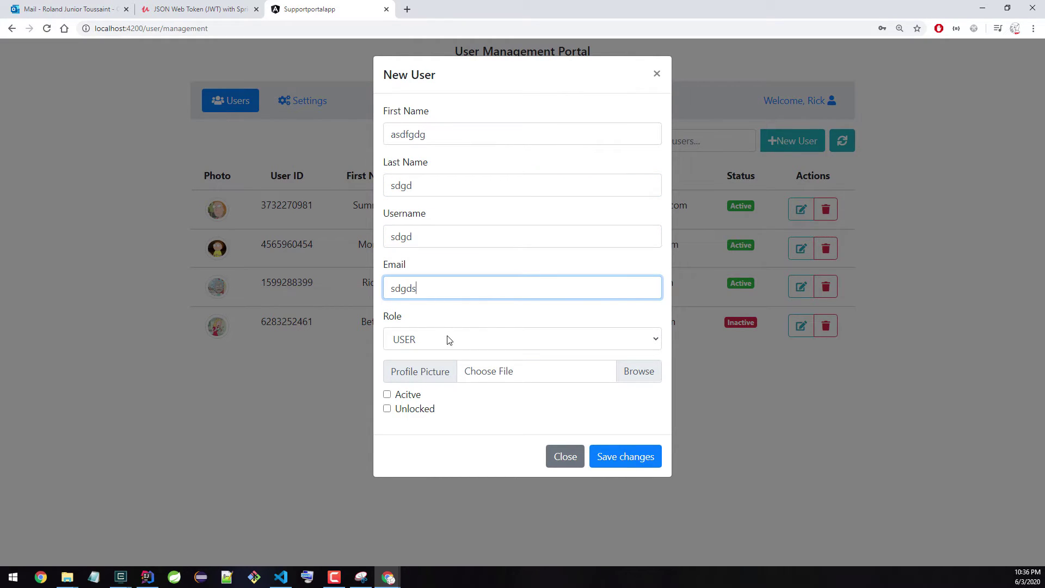
Step: Set the role to HR, leave Active and Unlocked unchecked, save, and open the new user's details
left_click(449, 339)
left_click(431, 378)
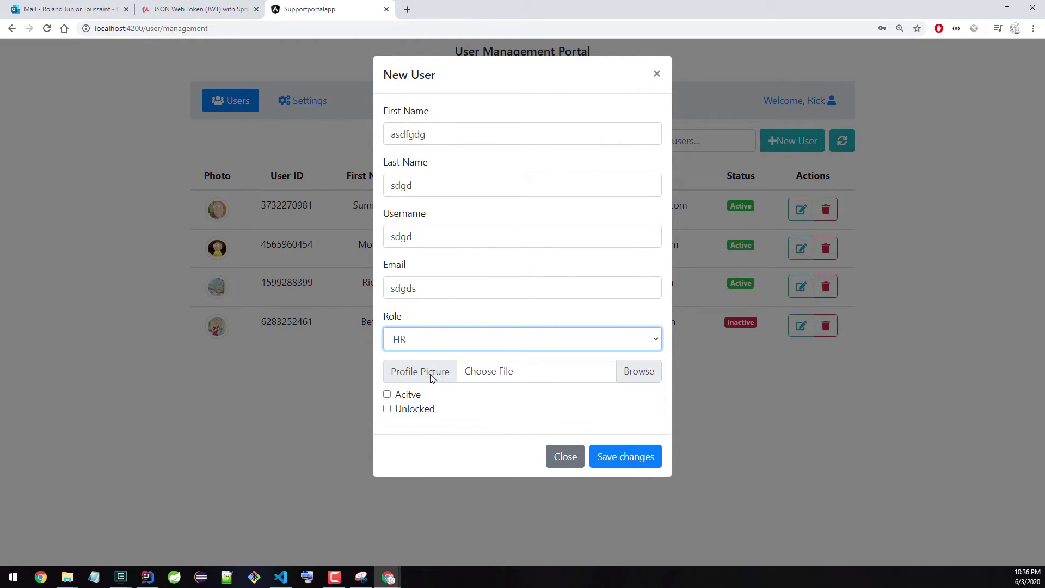
left_click(402, 413)
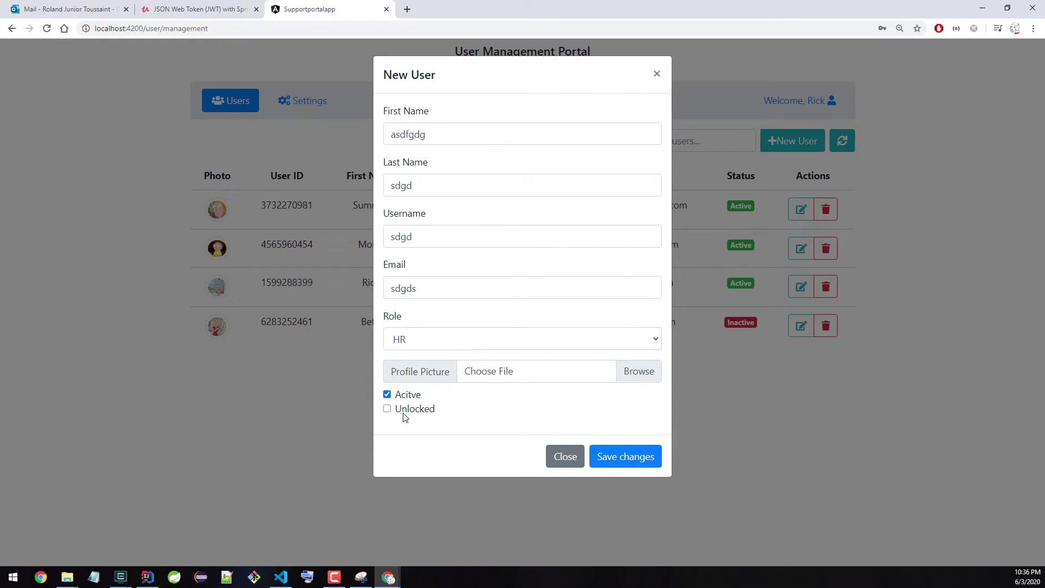
left_click(404, 407)
left_click(409, 398)
left_click(410, 398)
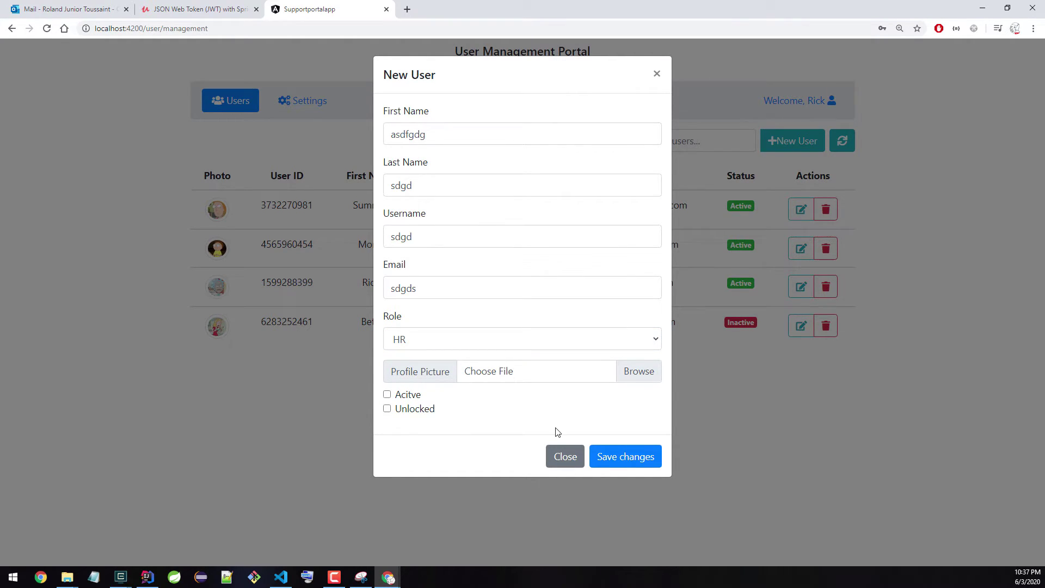
left_click(605, 454)
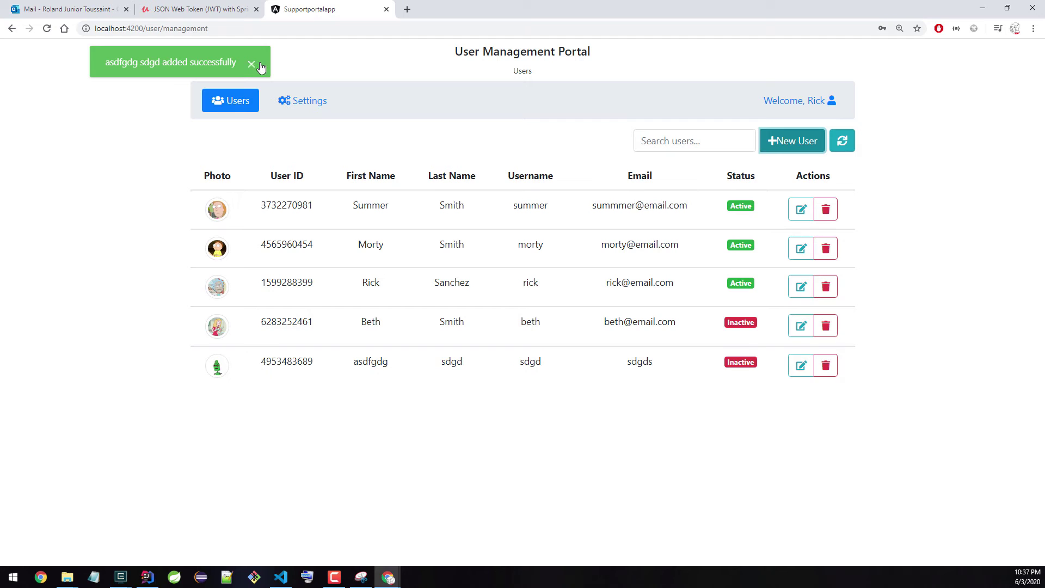
left_click(252, 65)
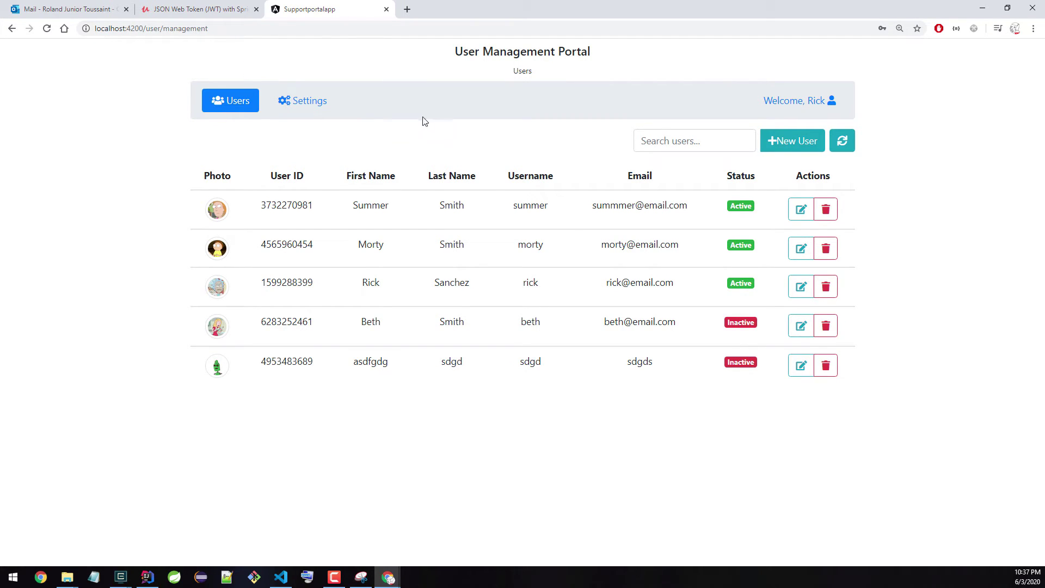
left_click(218, 370)
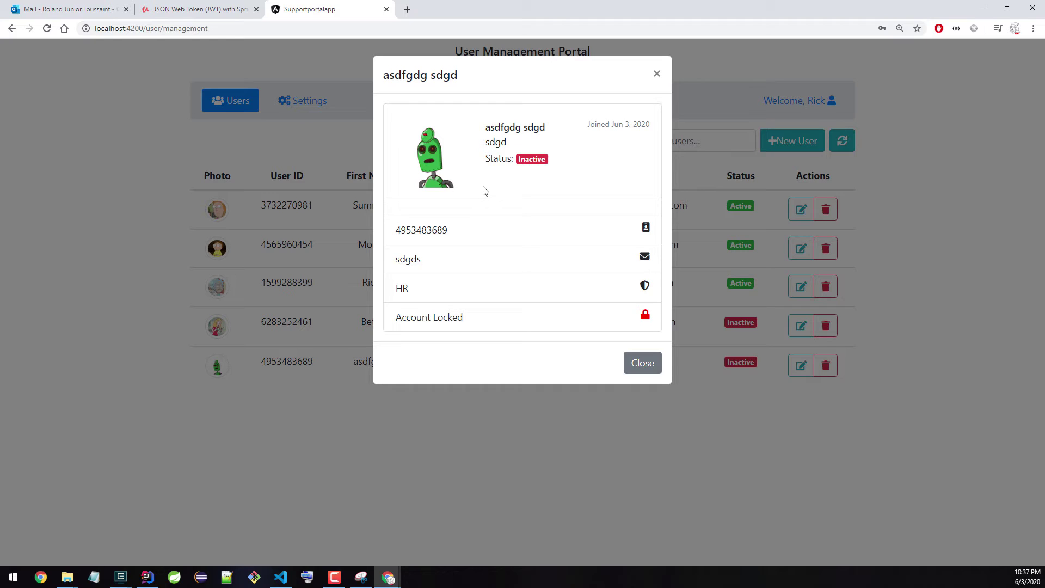
Step: Begin another new user: first name 'hfh', last name 'ghhrth', username 'iuiiii', email 'ryry'
left_click(656, 74)
left_click(764, 139)
left_click(479, 135)
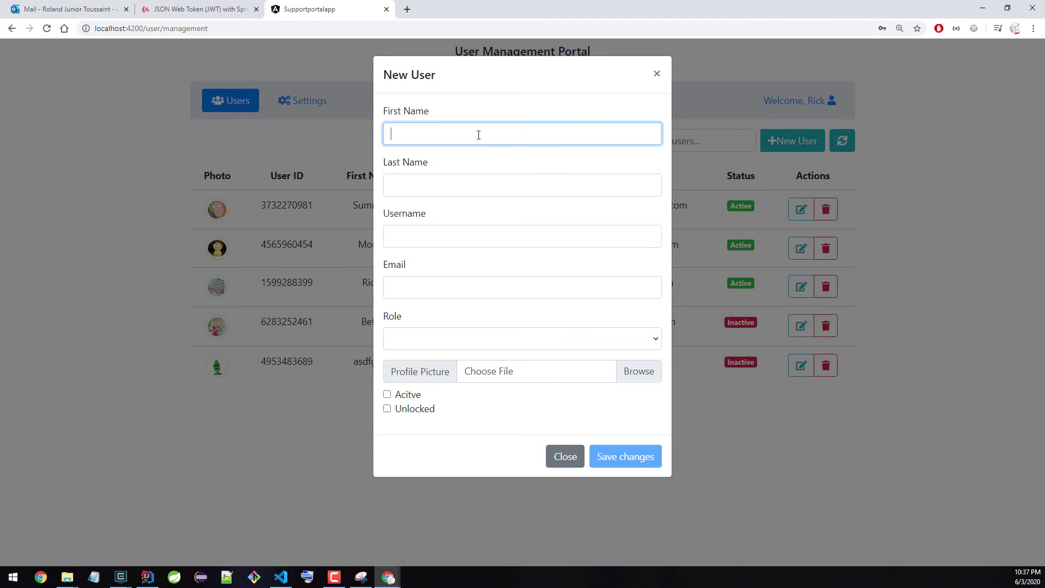
type("hfh")
left_click(485, 183)
type("ghhrth")
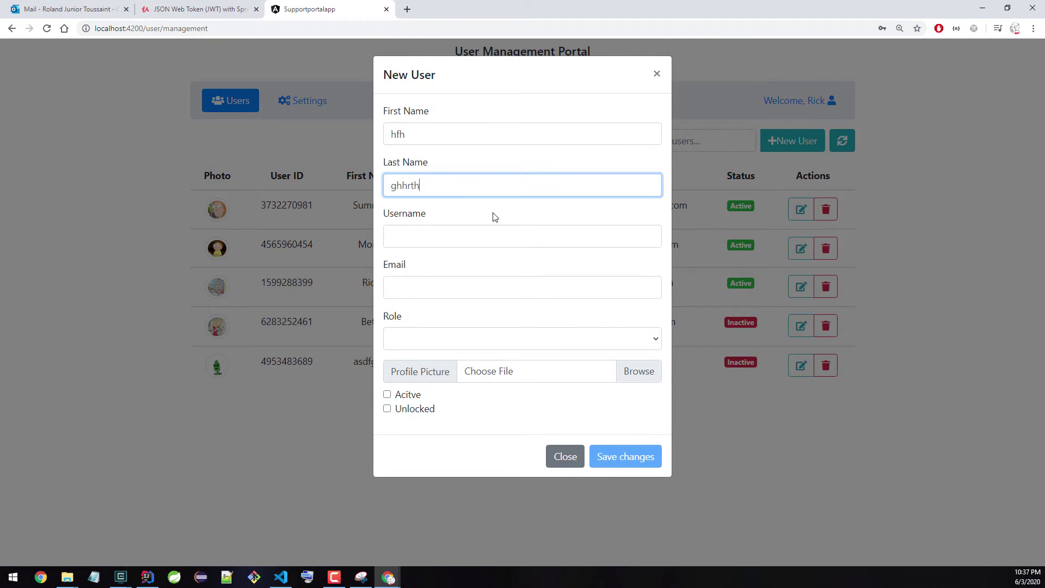
left_click(498, 229)
type("iuiiii")
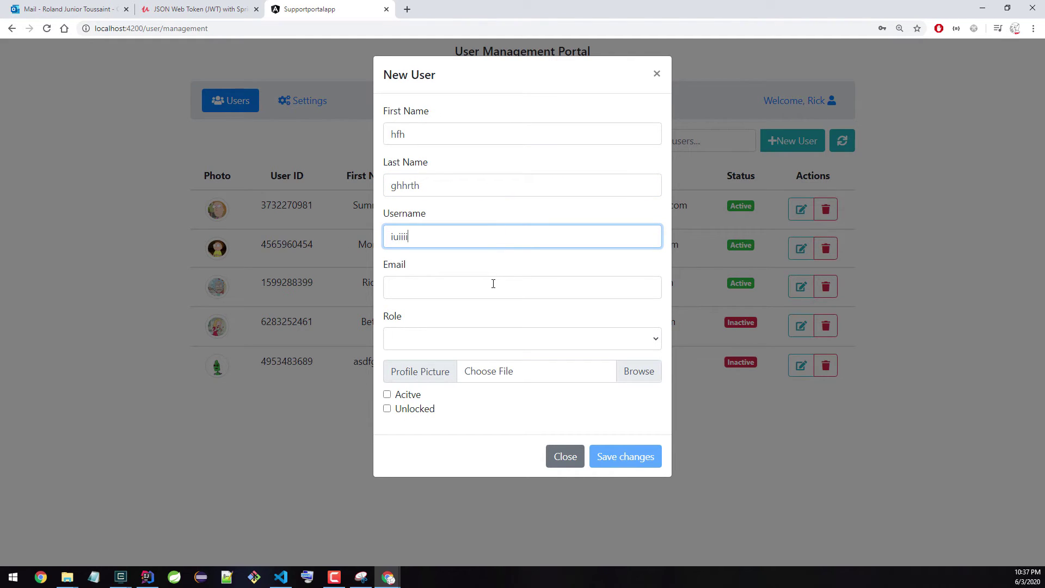
left_click(492, 285)
type("ryry")
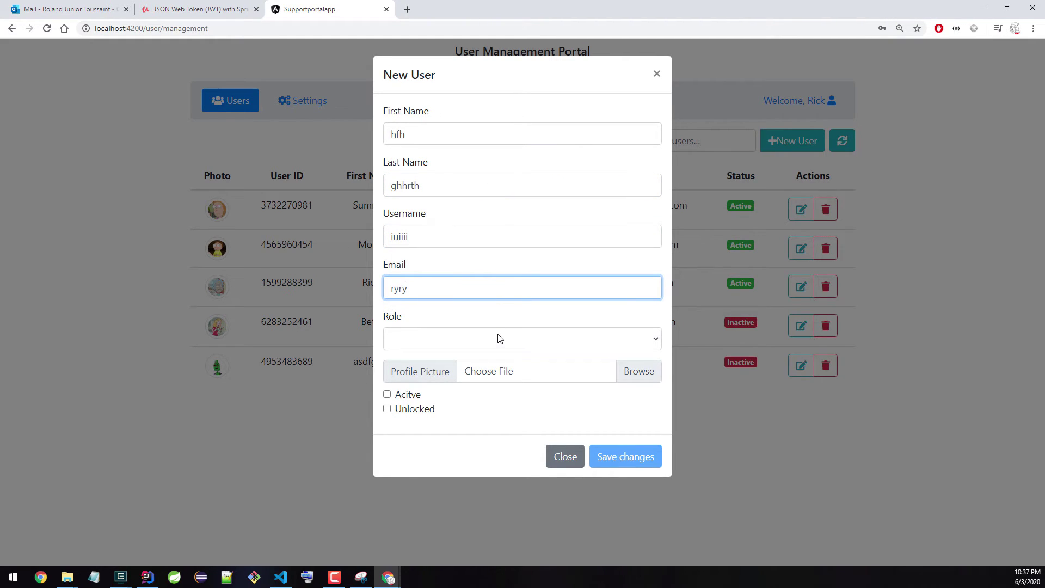
Step: Give the user the MANAGER role, save, and check their details show a locked account
left_click(497, 338)
left_click(487, 385)
left_click(624, 462)
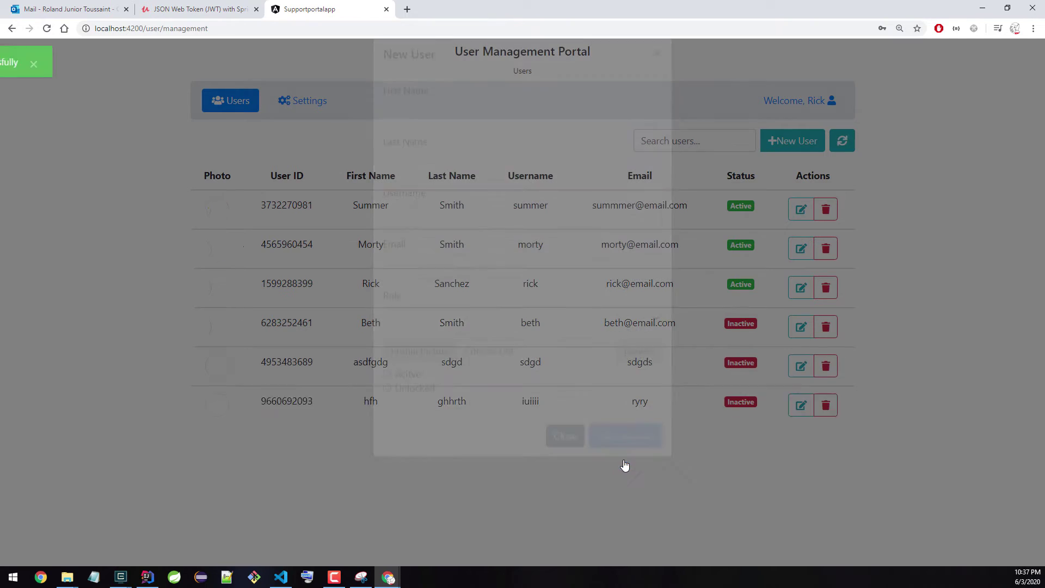
left_click(280, 414)
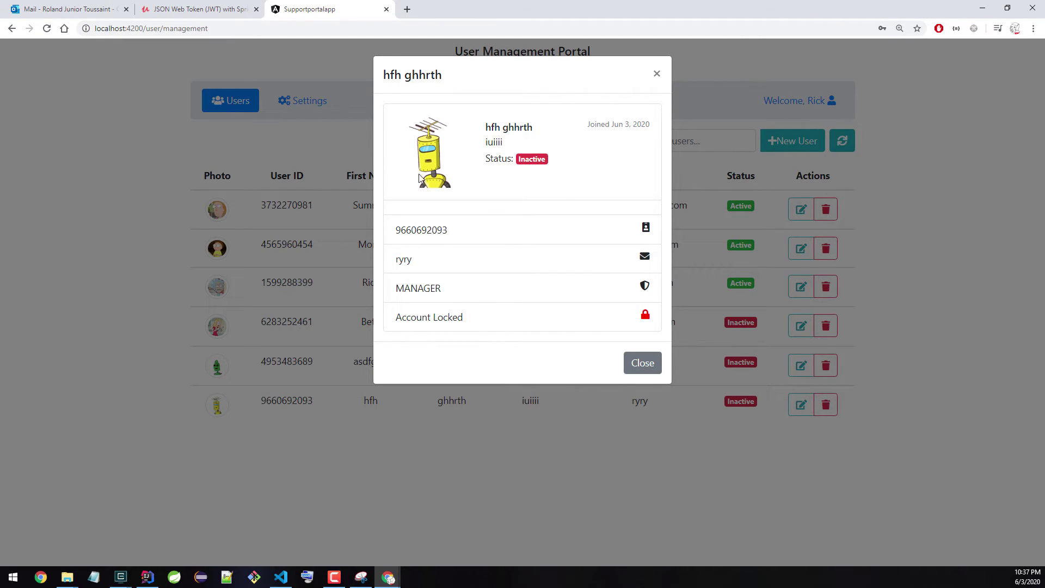
left_click(657, 74)
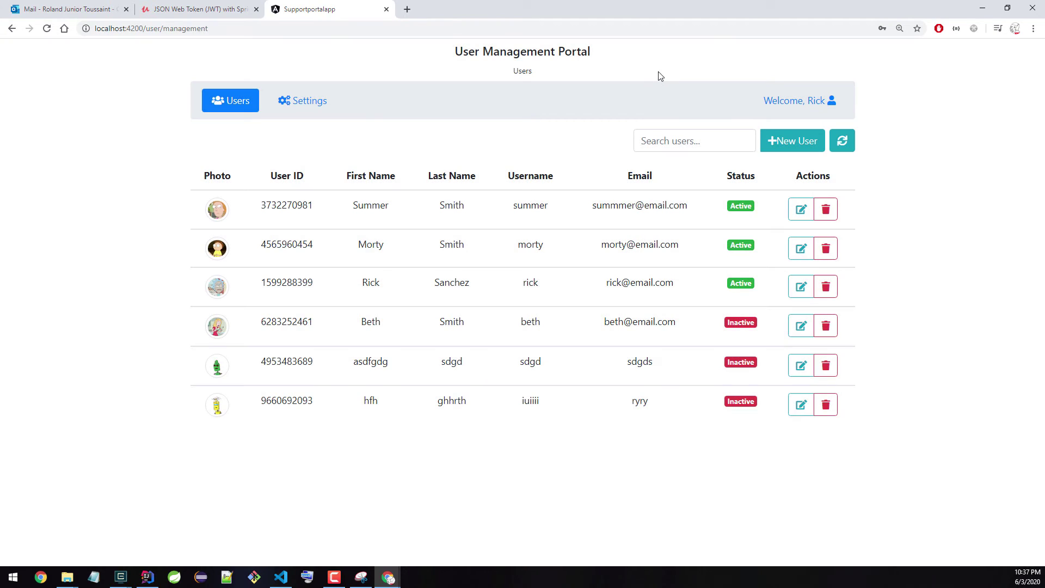
Step: Append 'M' to the signed-in user's last name in the profile and save
left_click(804, 101)
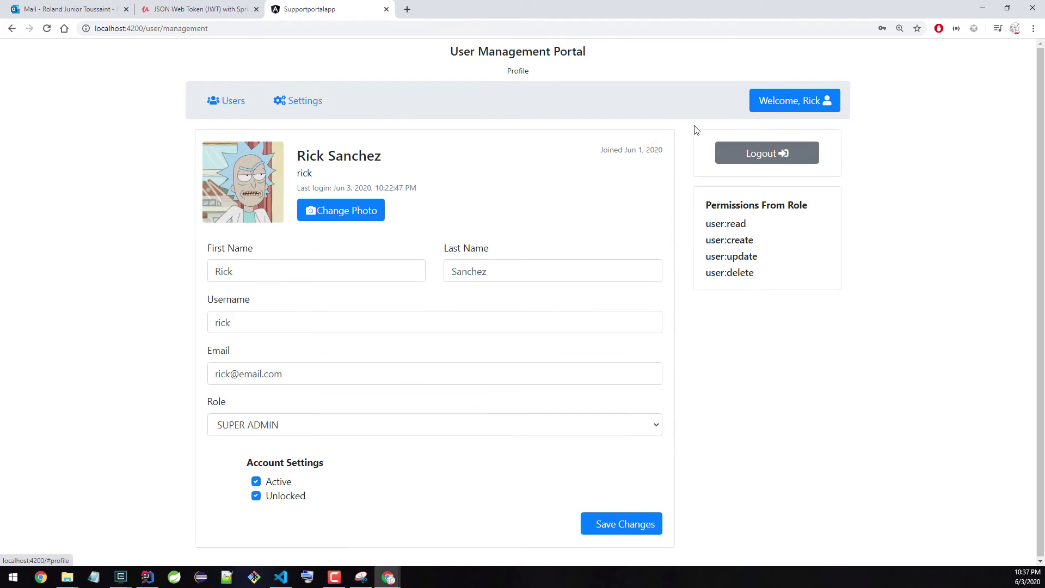
left_click(550, 272)
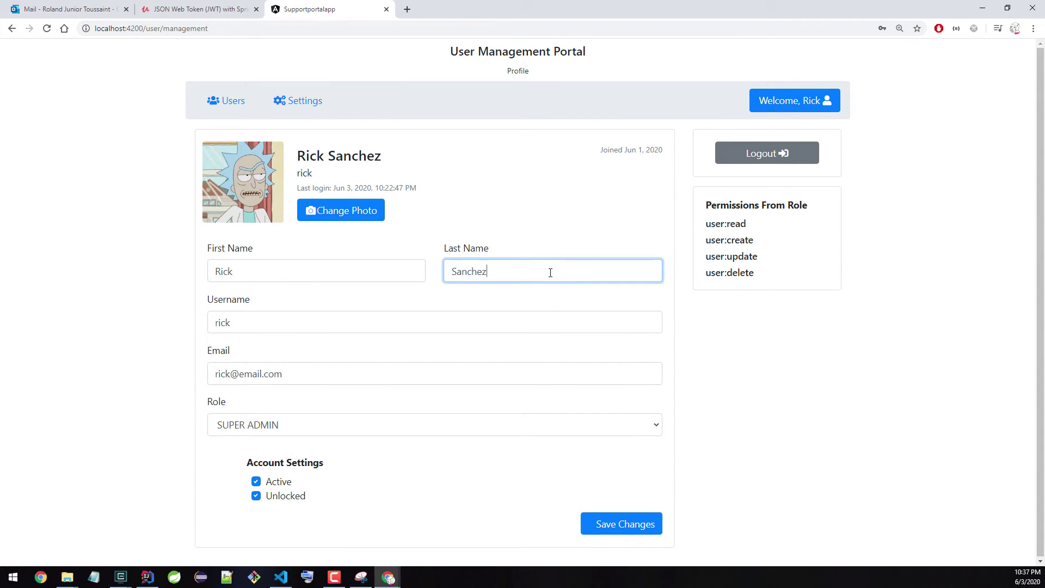
type("M")
left_click(621, 524)
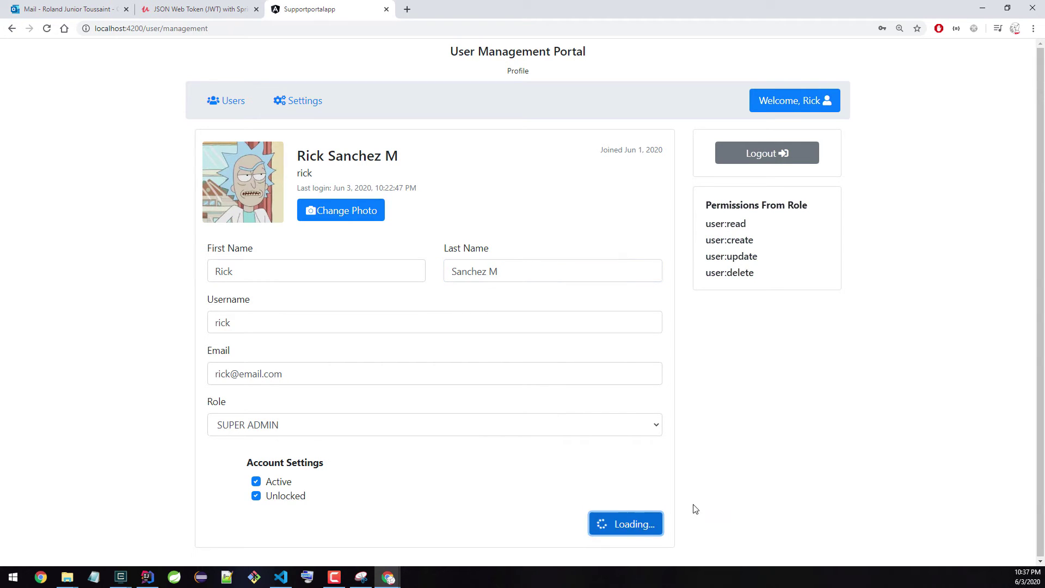
Step: Change the profile photo to beth.jpg, restore rick.jpg from the rick folder, and return to Users
left_click(376, 218)
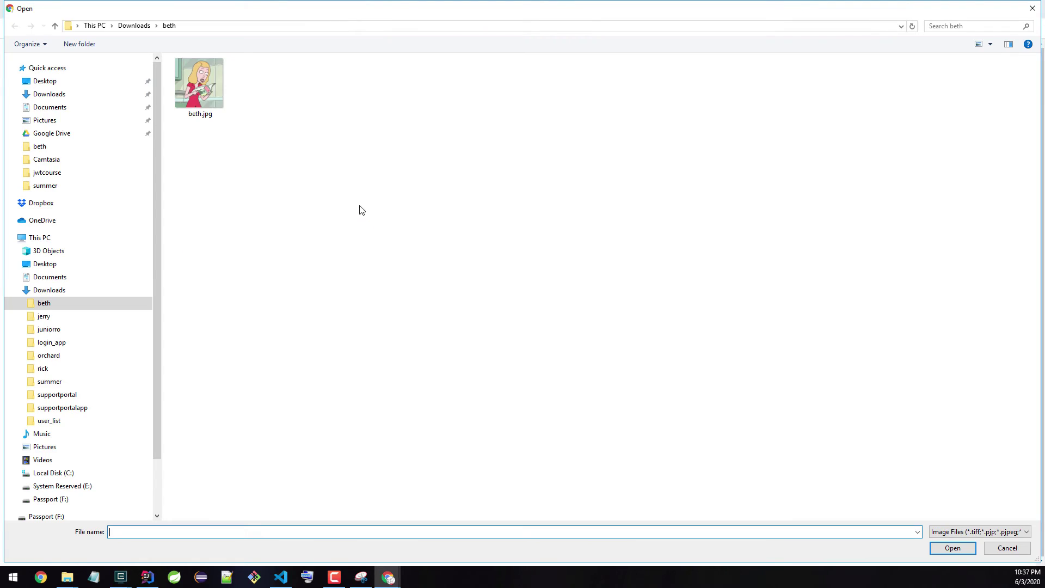
double_click(202, 79)
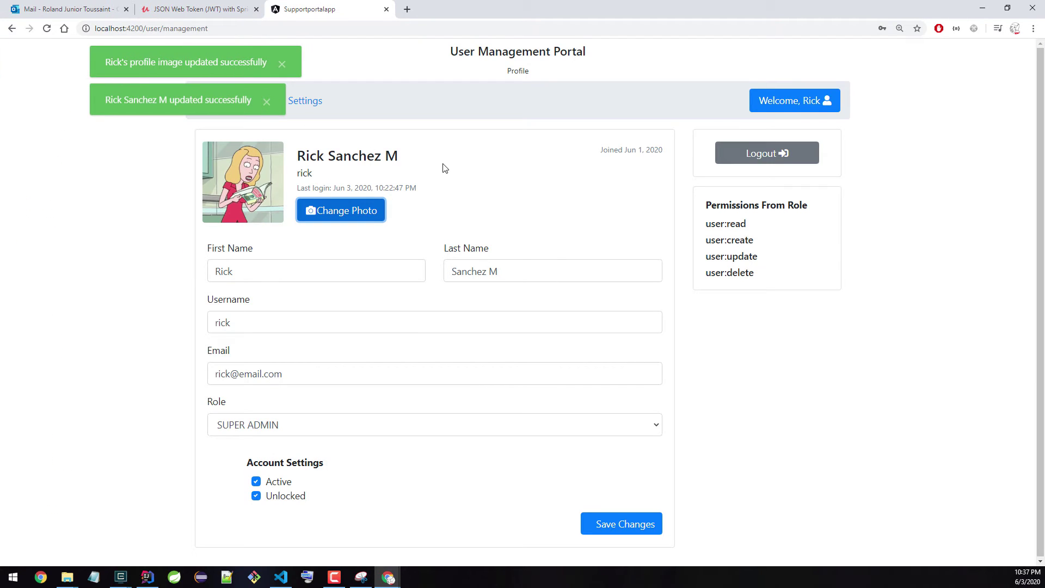
left_click(331, 216)
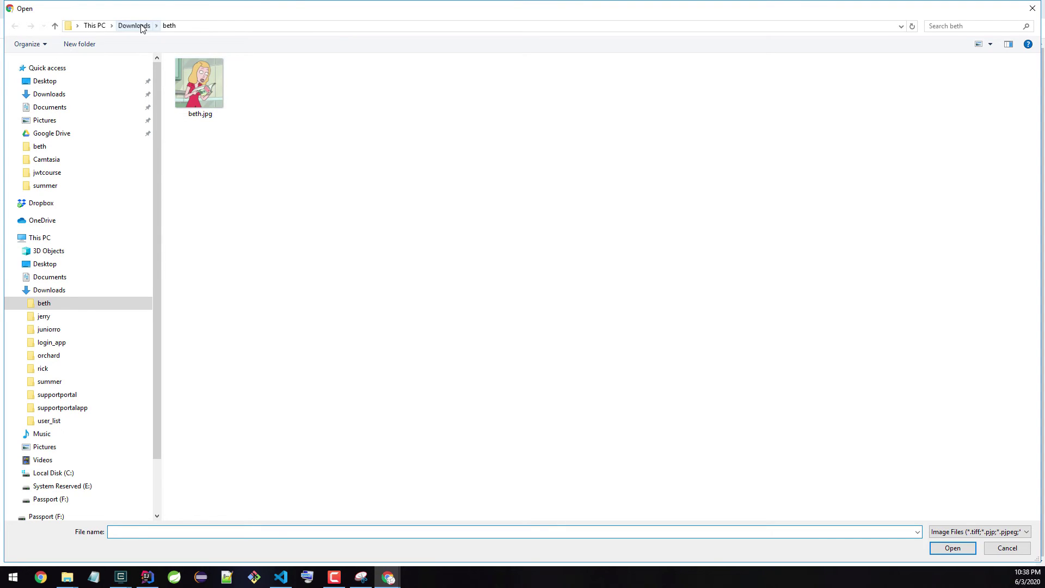
left_click(134, 26)
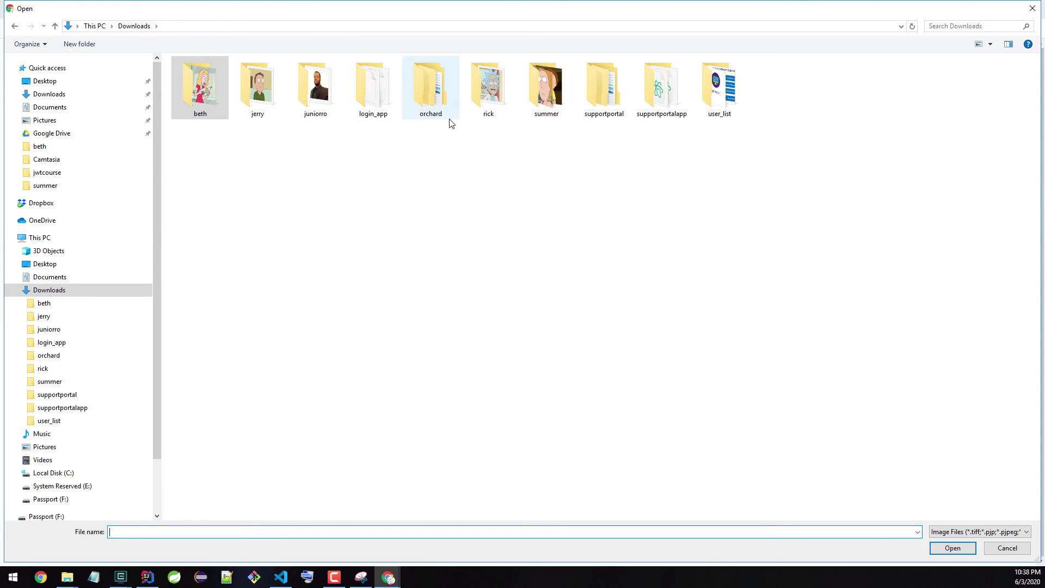
double_click(490, 87)
double_click(201, 82)
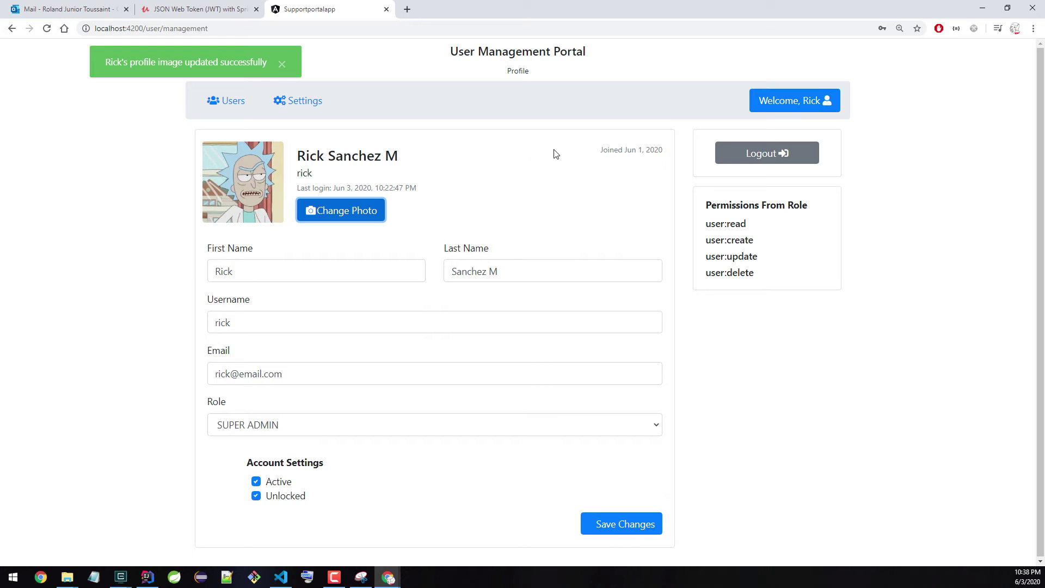
left_click(231, 104)
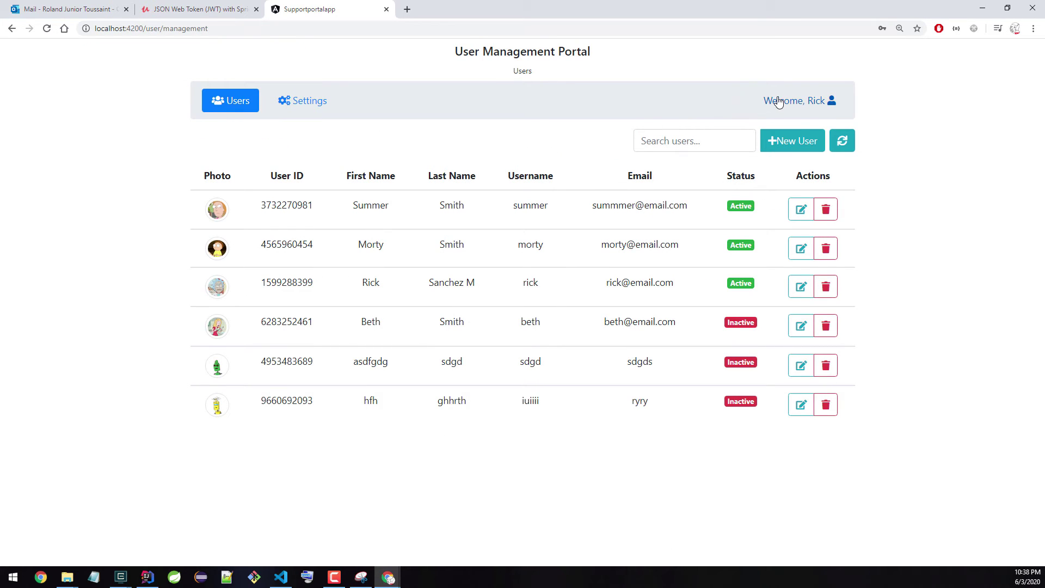
Step: Log out and enter the wrong password 'password' on the login form
left_click(778, 102)
left_click(784, 156)
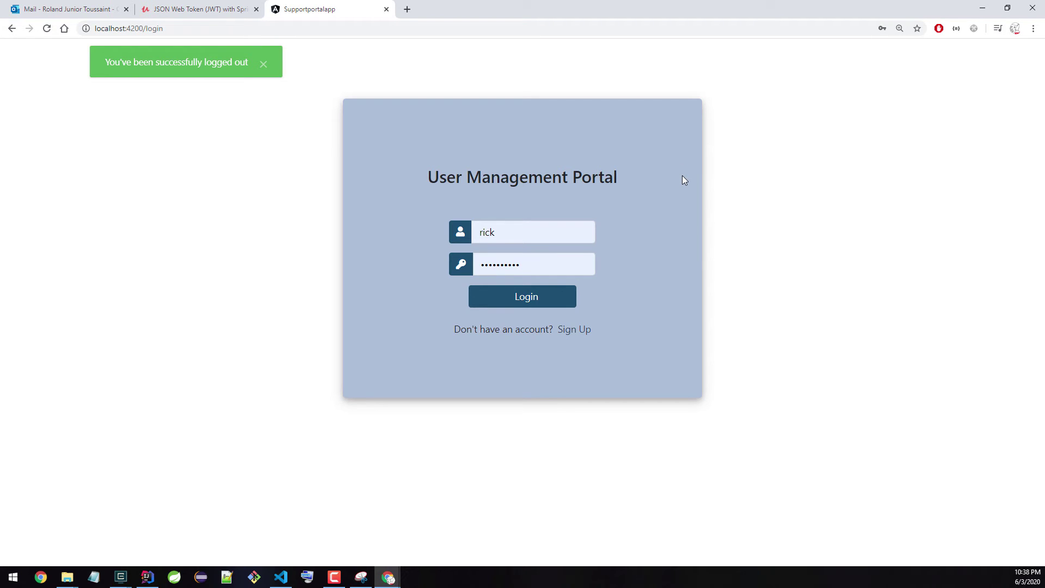
key("Tab")
key("Tab")
key("BackSpace")
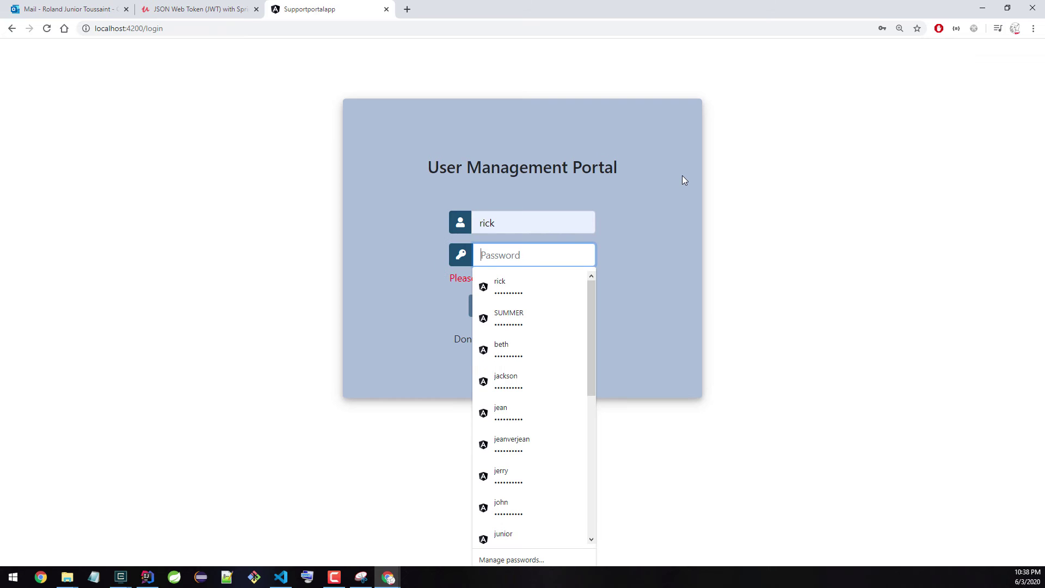
type("password")
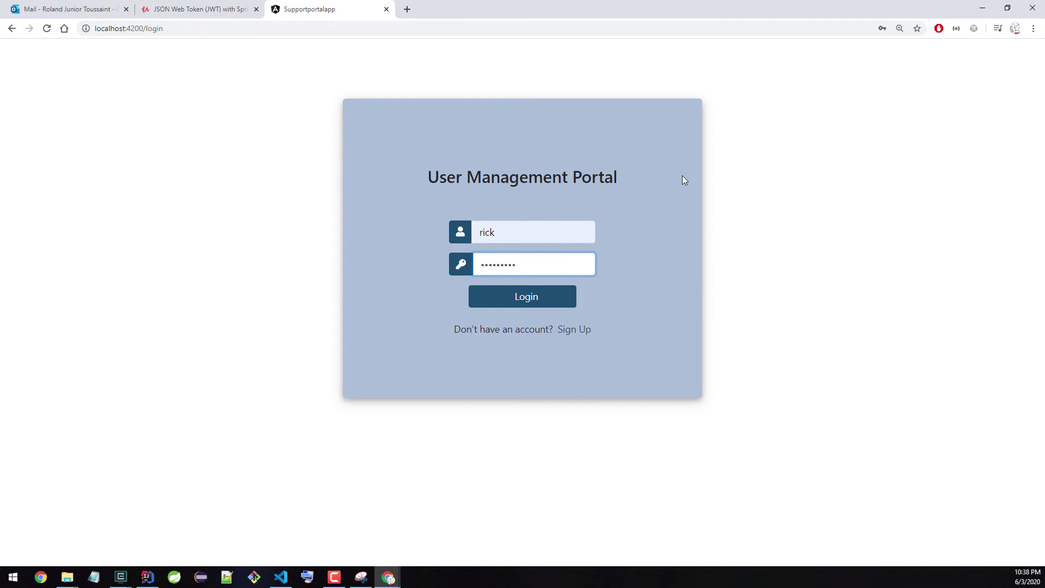
Step: Submit the wrong password five times to get the account locked
left_click(573, 300)
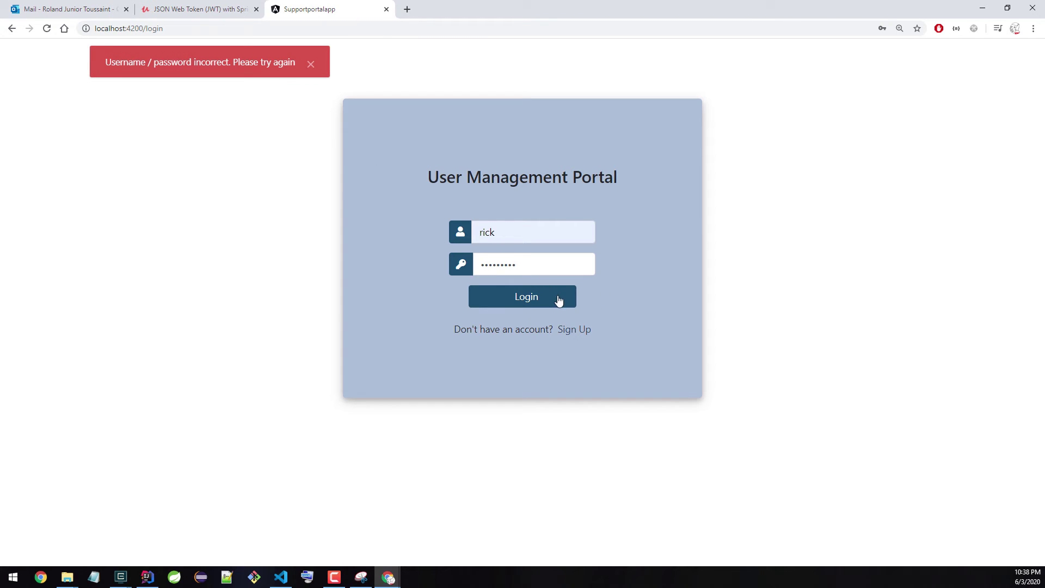
left_click(560, 299)
left_click(555, 301)
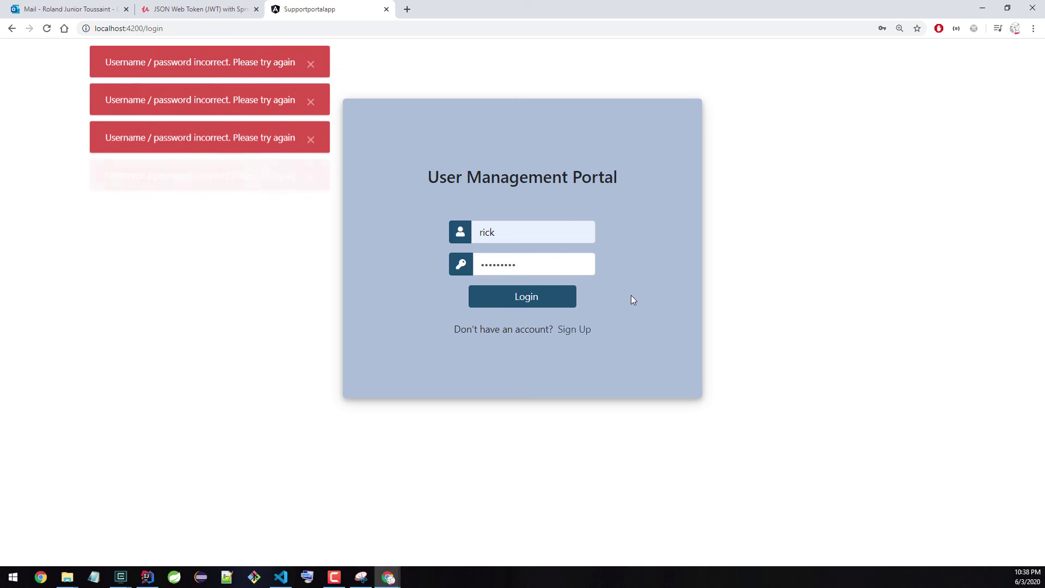
left_click(570, 301)
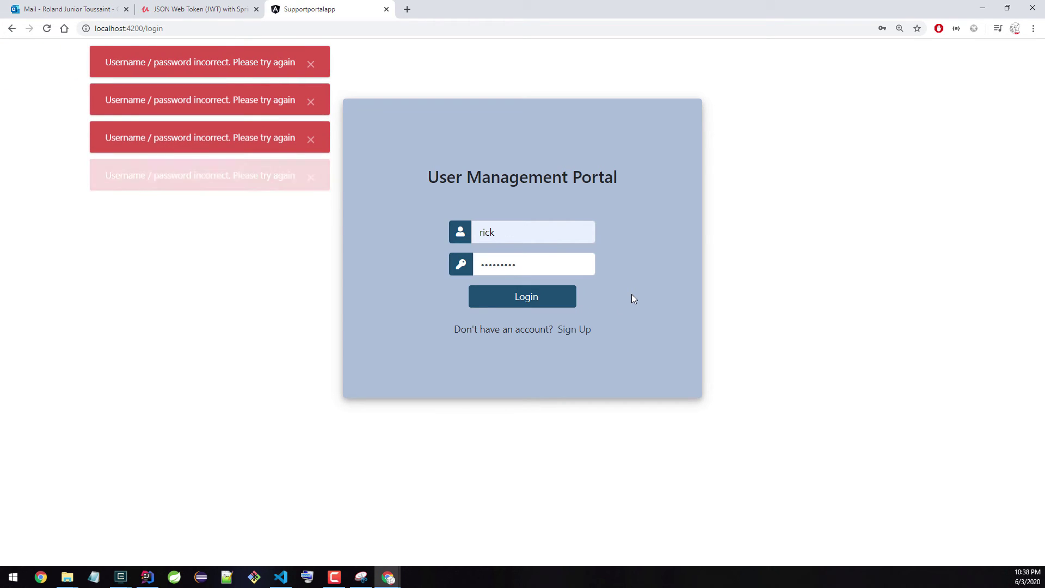
left_click(568, 303)
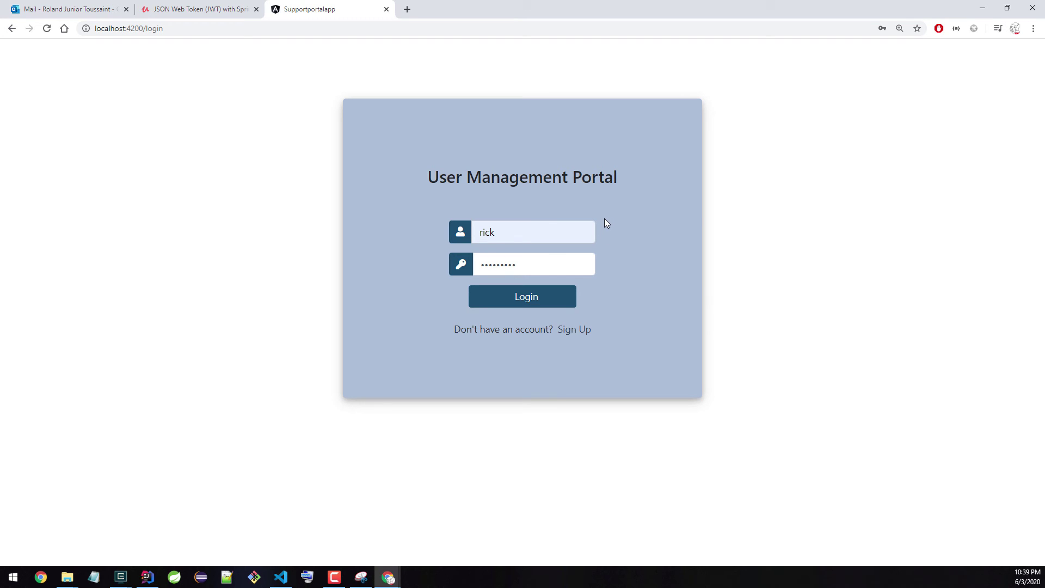
Step: Try signing in with the disabled account's saved login, which is refused
key("Tab")
key("shift+Tab")
key("shift+Tab")
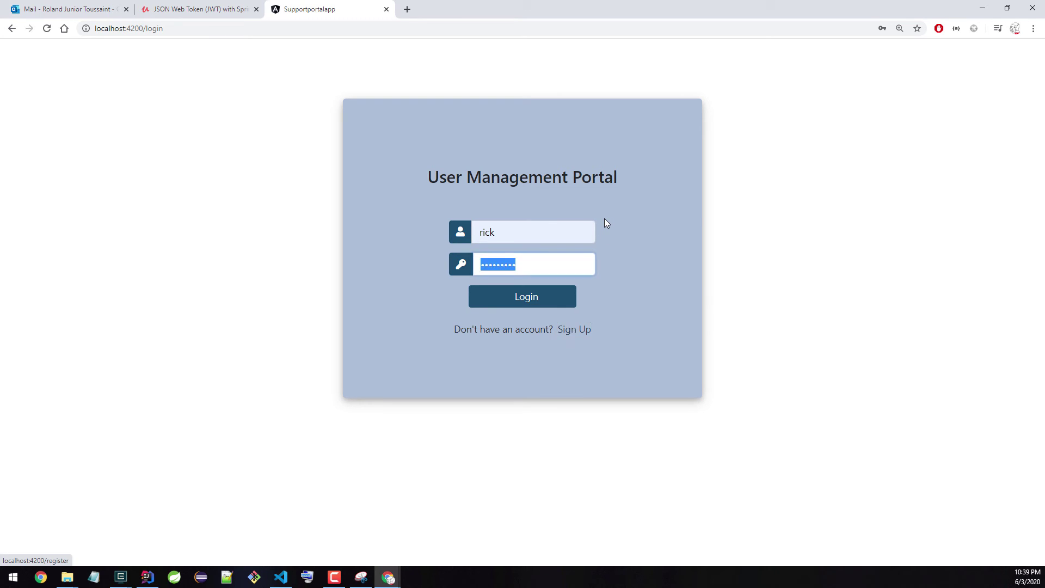
key("shift+Tab")
type("b")
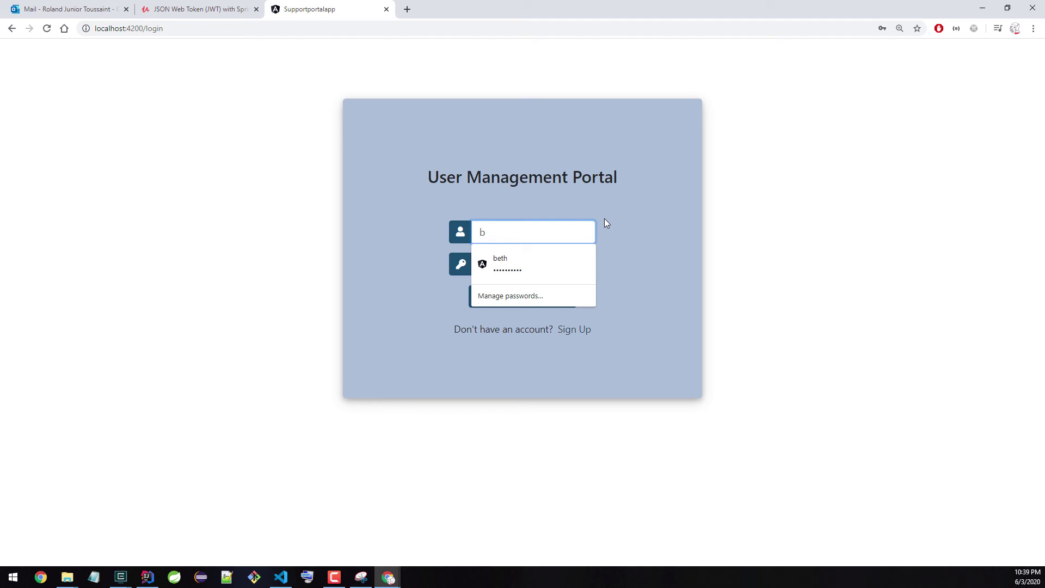
key("Down")
key("Return")
key("Return")
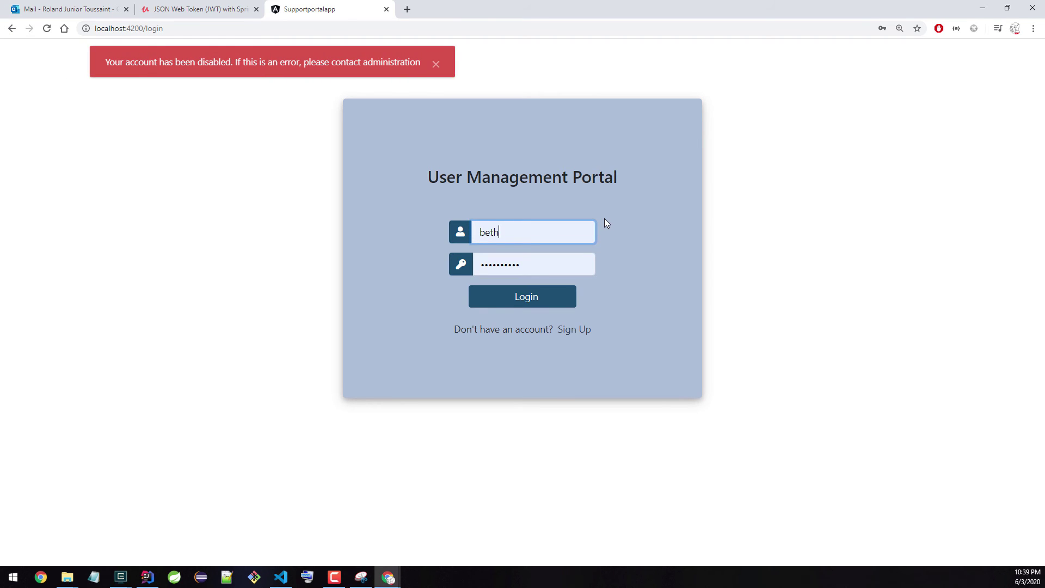
Step: Sign in as the regular user with the saved login starting with 'mo'
type("eth")
key("ctrl+a")
type("mo")
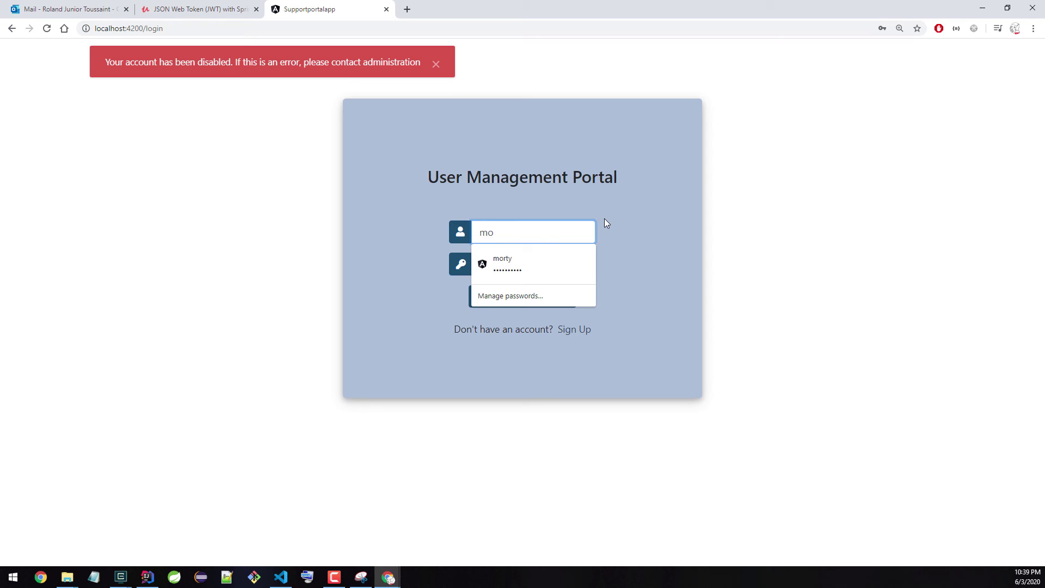
key("Down")
key("Return")
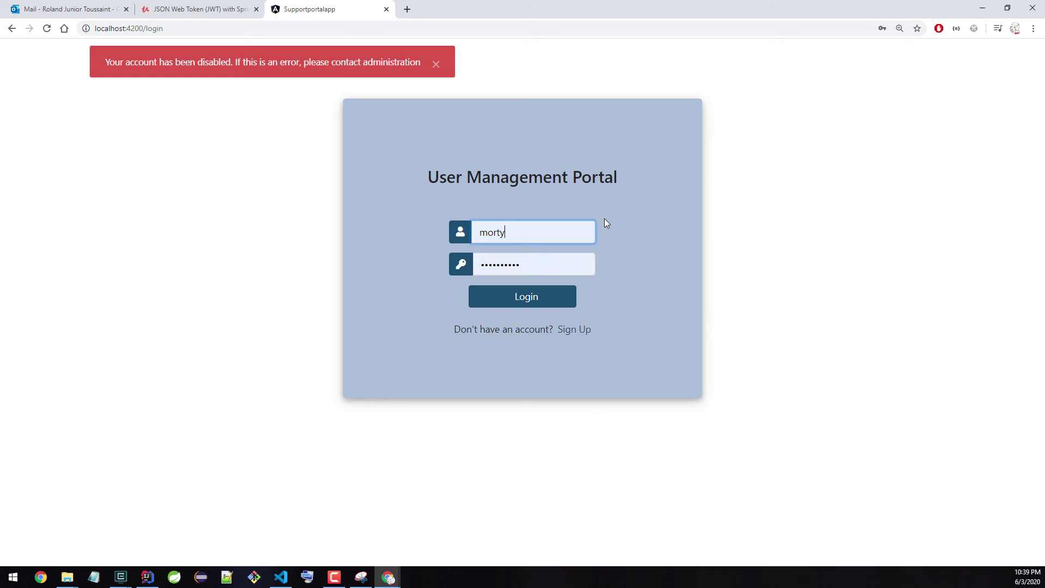
key("Return")
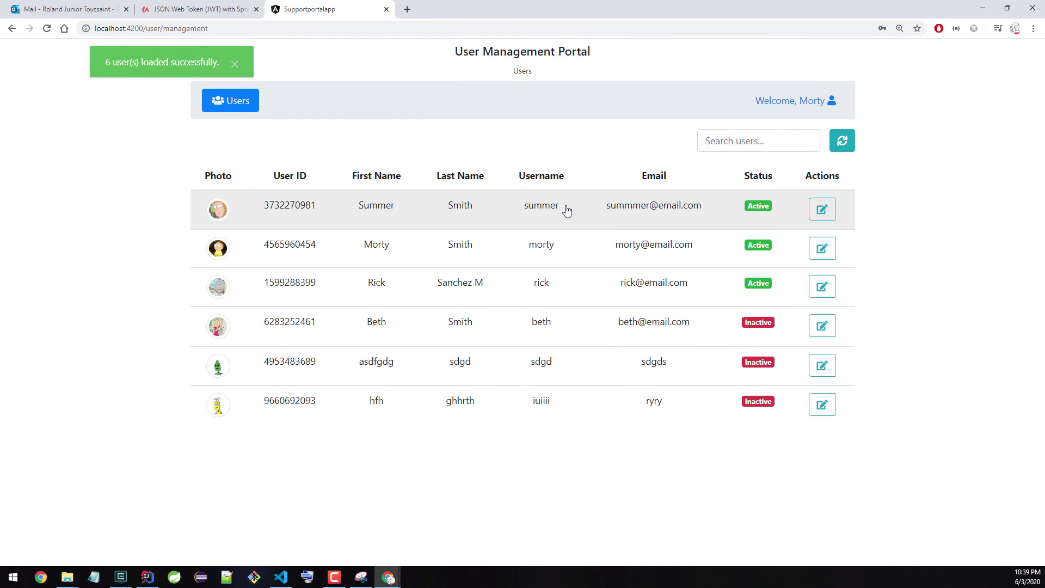
left_click(473, 291)
left_click_drag(407, 348, 478, 350)
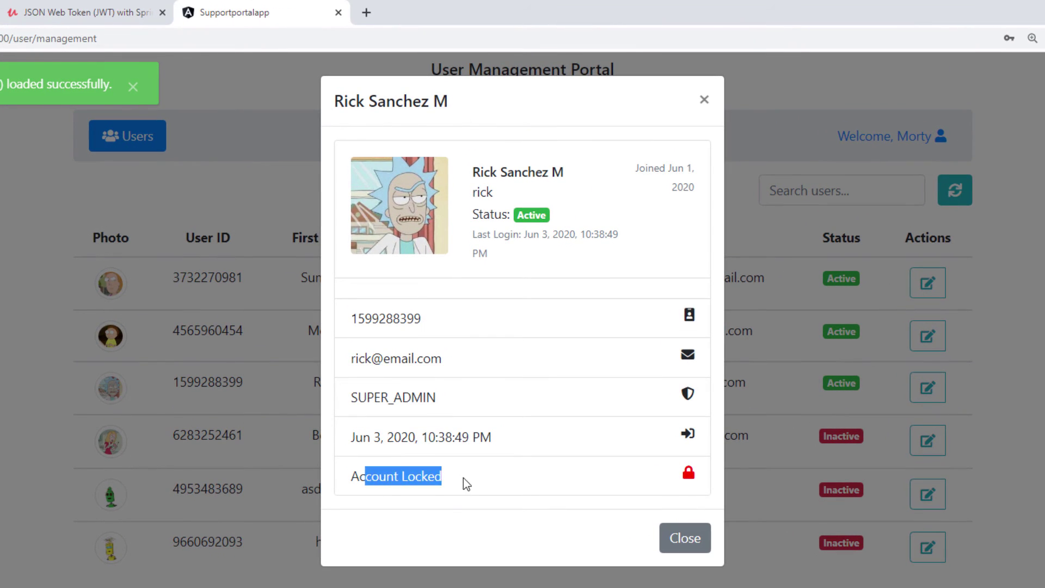
left_click(464, 478)
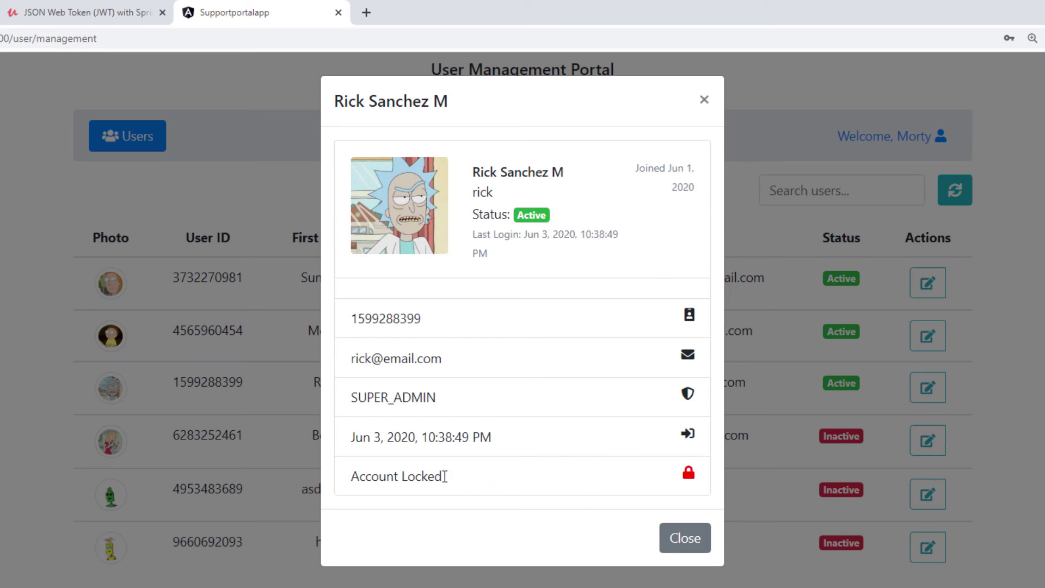
left_click_drag(445, 477, 358, 482)
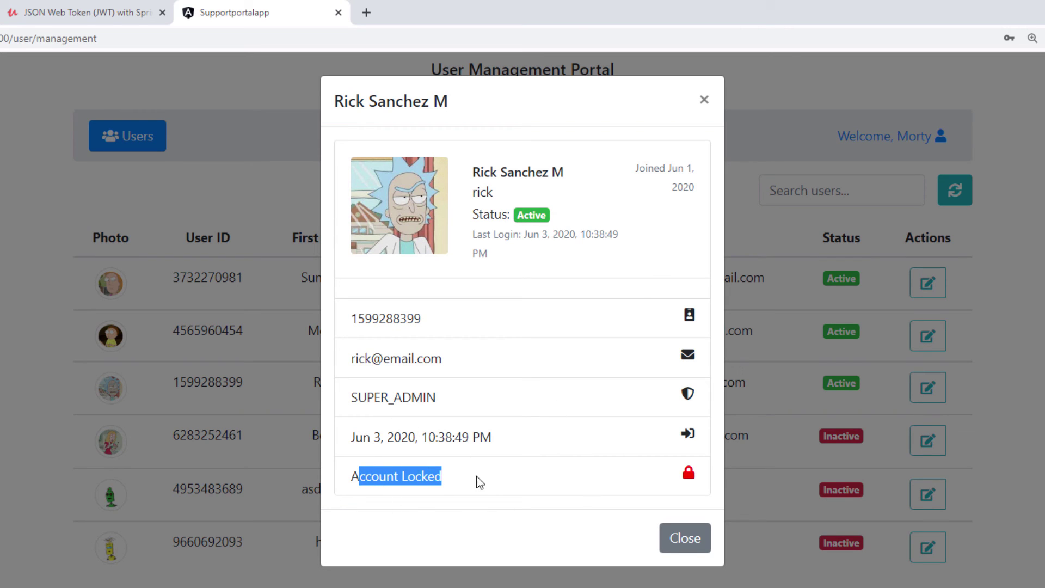
left_click(444, 479)
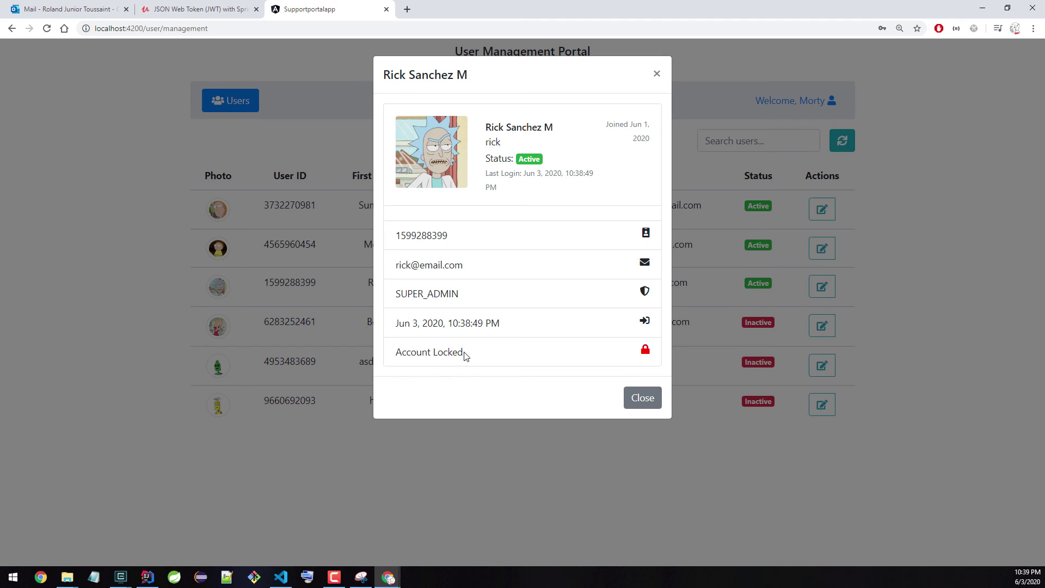
left_click_drag(461, 351, 507, 352)
left_click(511, 357)
left_click(656, 76)
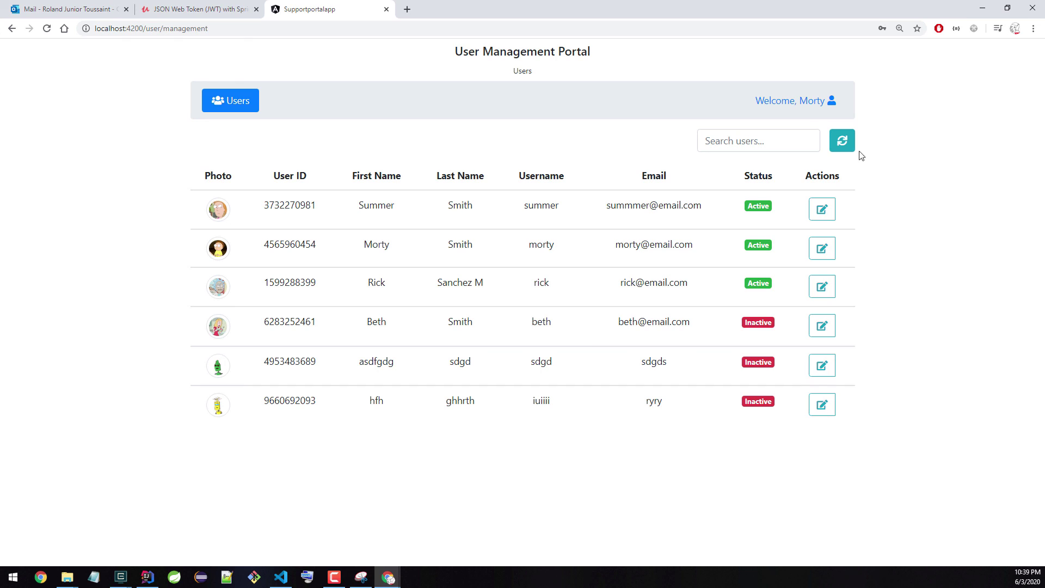